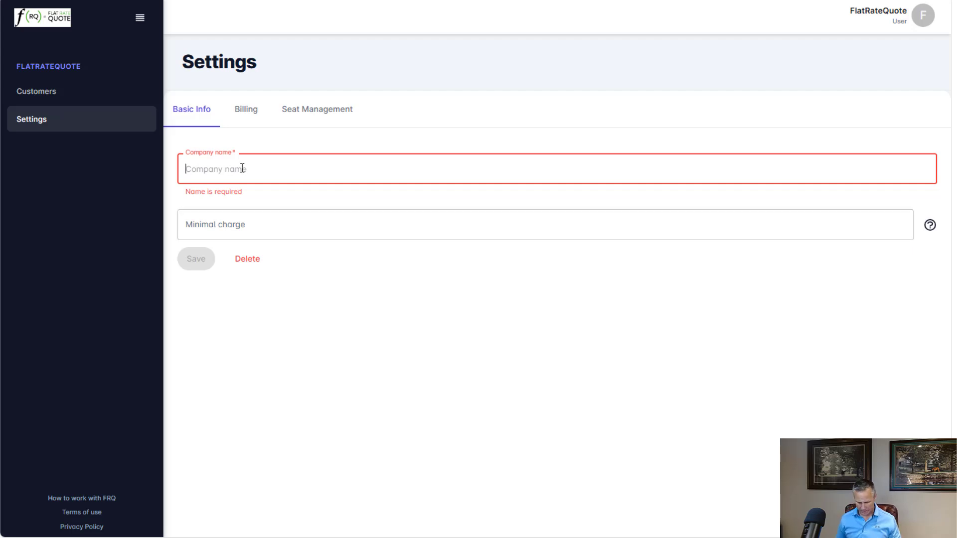
# - Set the company name to FlatRateQuote and the minimal charge to 200, and save the basic info
pyautogui.write('Flat')
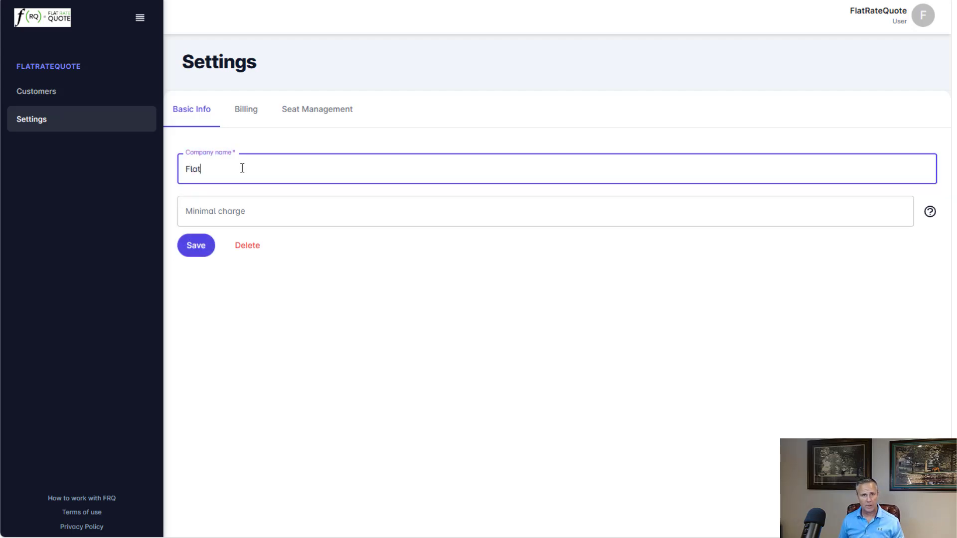
pyautogui.write('RateQuote')
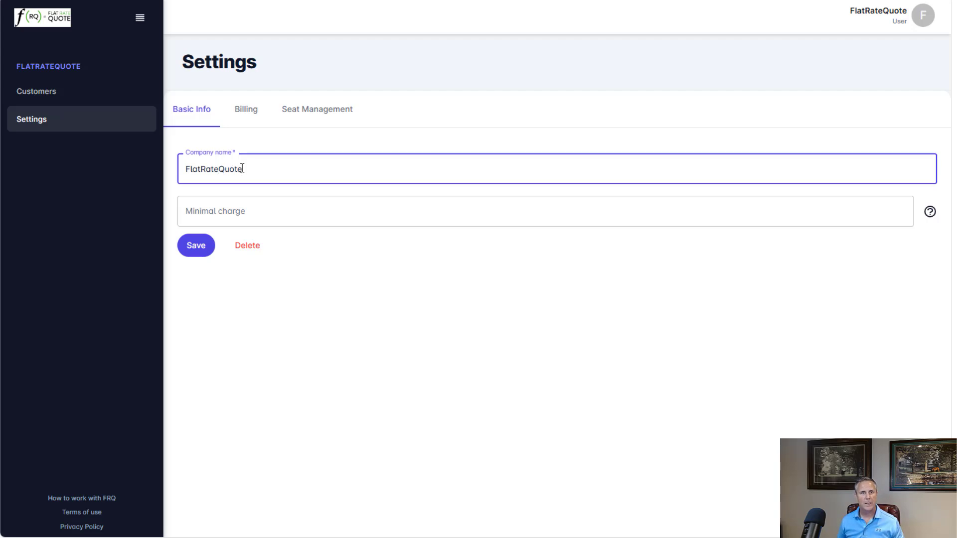
pyautogui.click(269, 211)
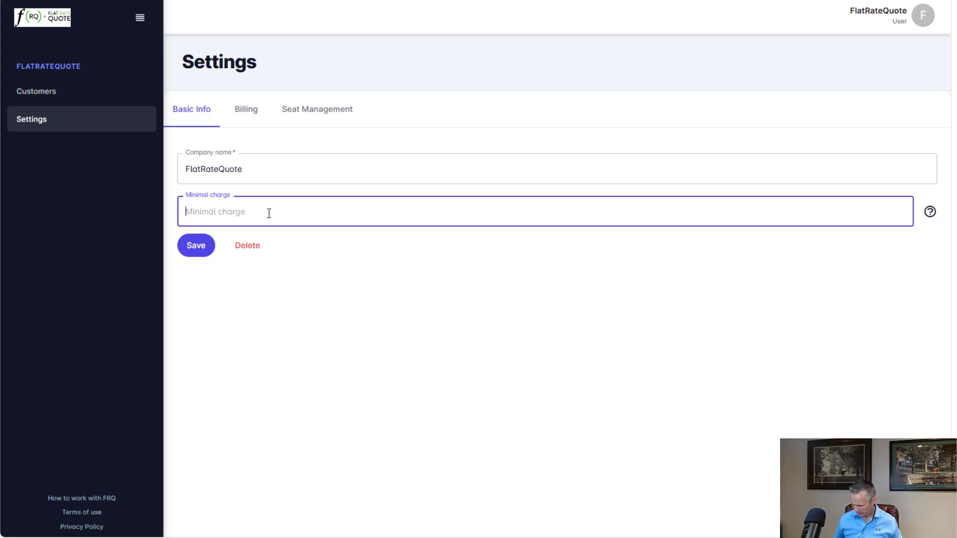
pyautogui.write('200')
pyautogui.press('Tab')
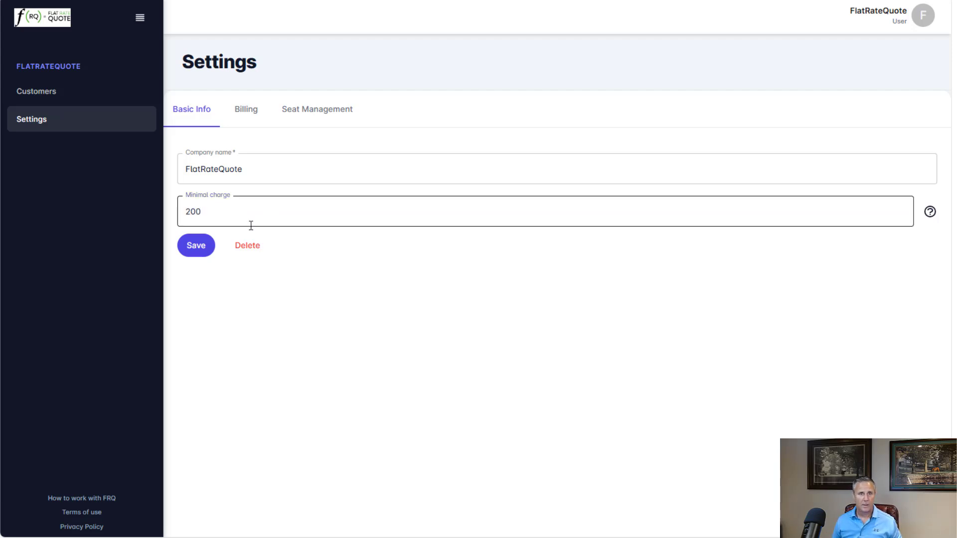
pyautogui.click(200, 247)
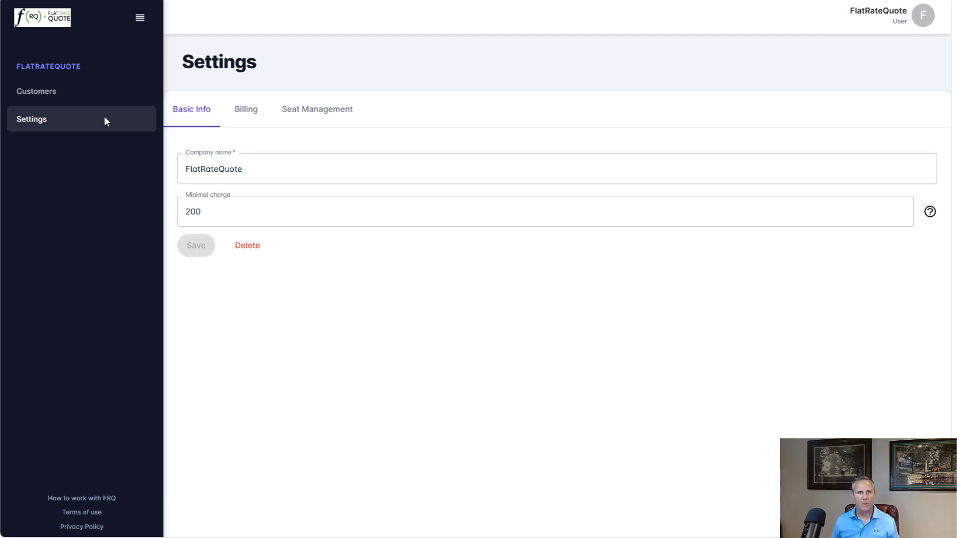
# - Reopen Settings and try a minimal charge of 250 before setting it back to 200 and saving
pyautogui.click(36, 92)
pyautogui.click(36, 119)
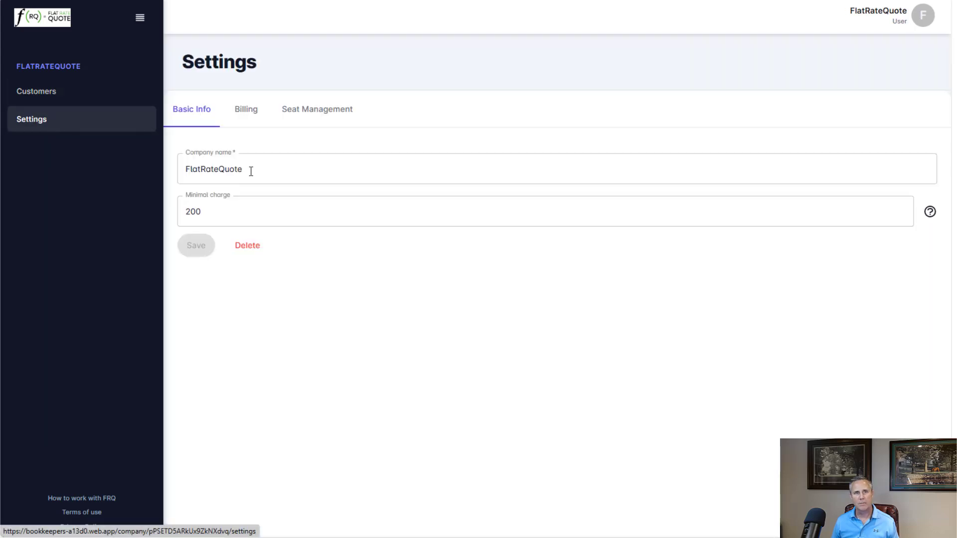
pyautogui.click(224, 207)
pyautogui.doubleClick(200, 211)
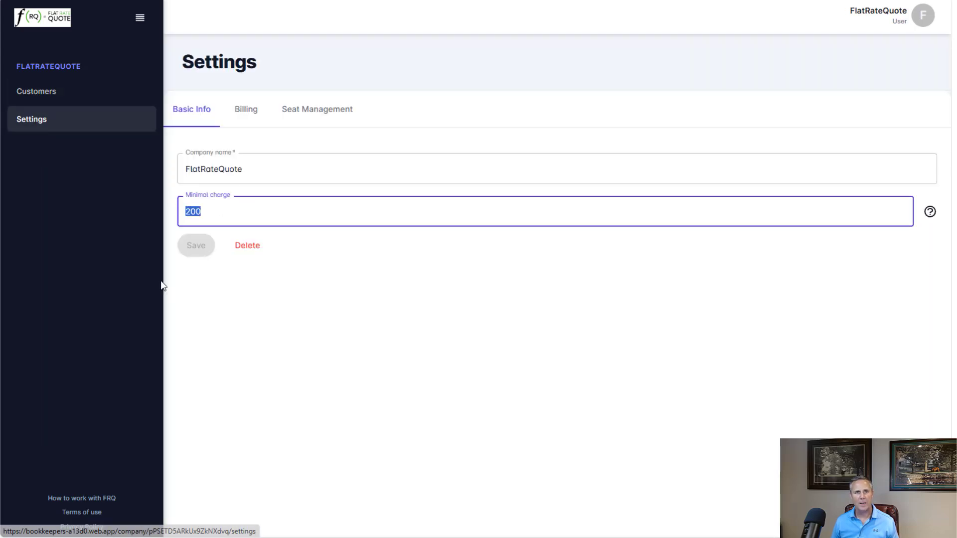
pyautogui.write('2500')
pyautogui.press('BackSpace')
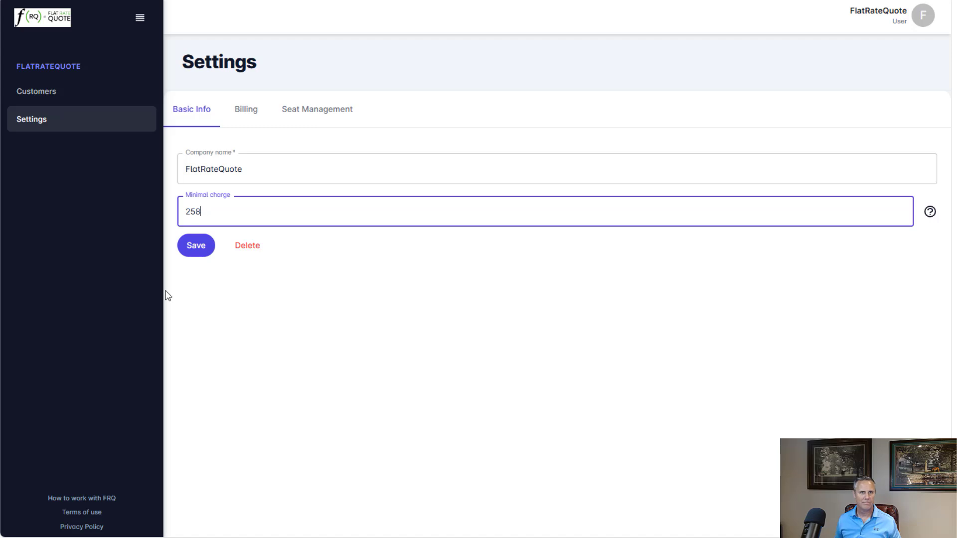
pyautogui.hotkey('ctrl', 'a')
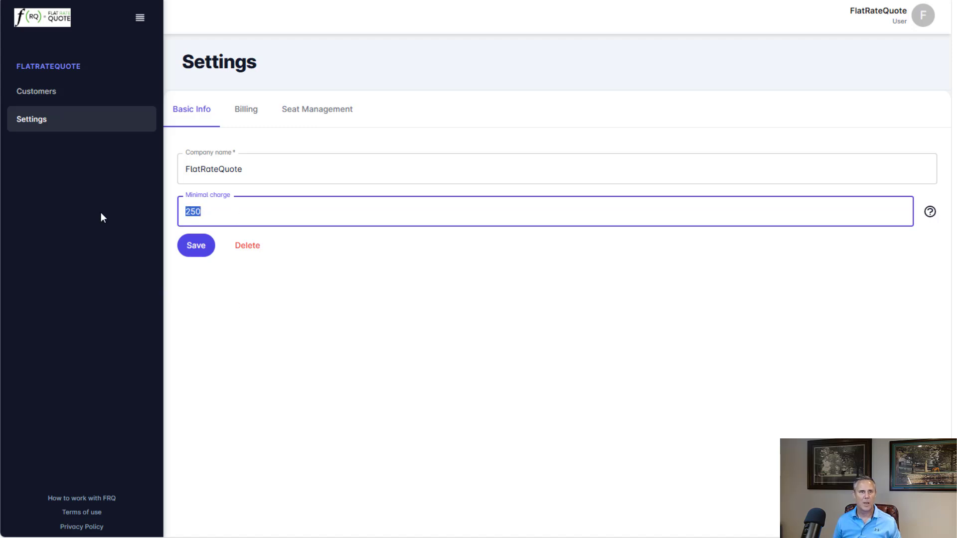
pyautogui.write('200')
pyautogui.click(94, 213)
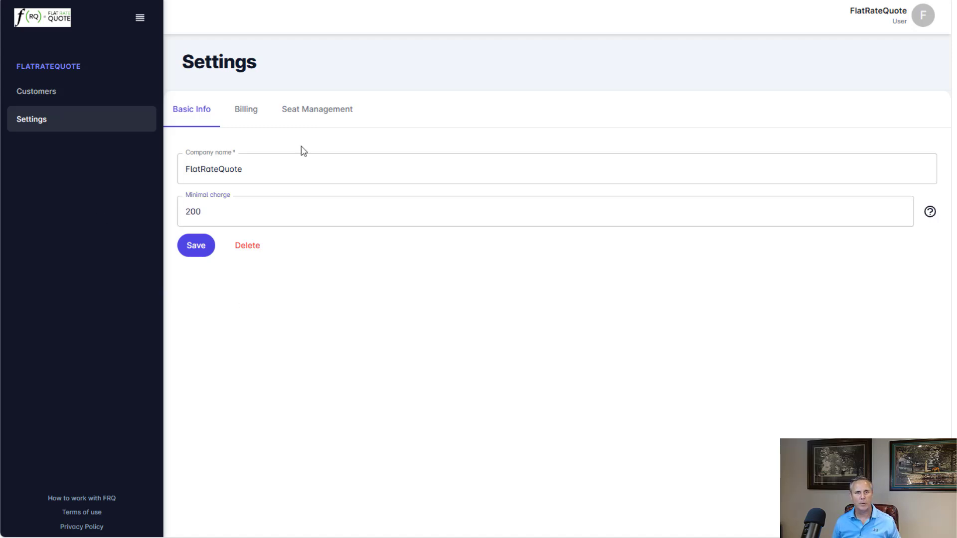
pyautogui.click(205, 256)
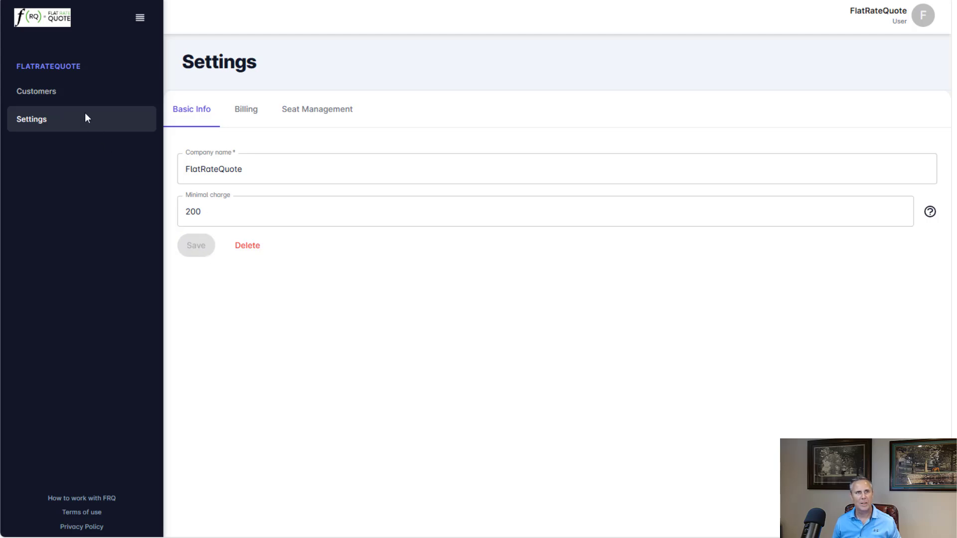
# - Go to Customers and open the form for adding a new customer
pyautogui.click(40, 96)
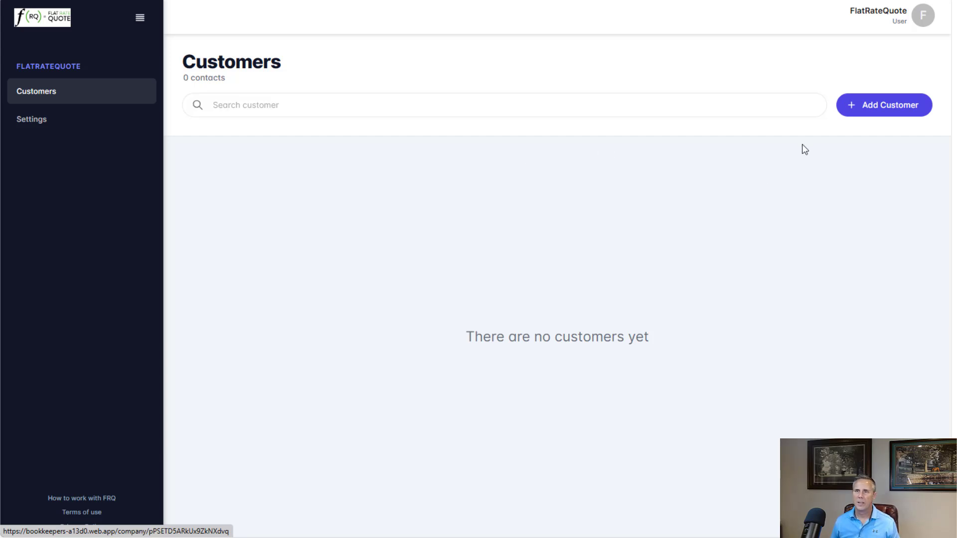
pyautogui.click(887, 106)
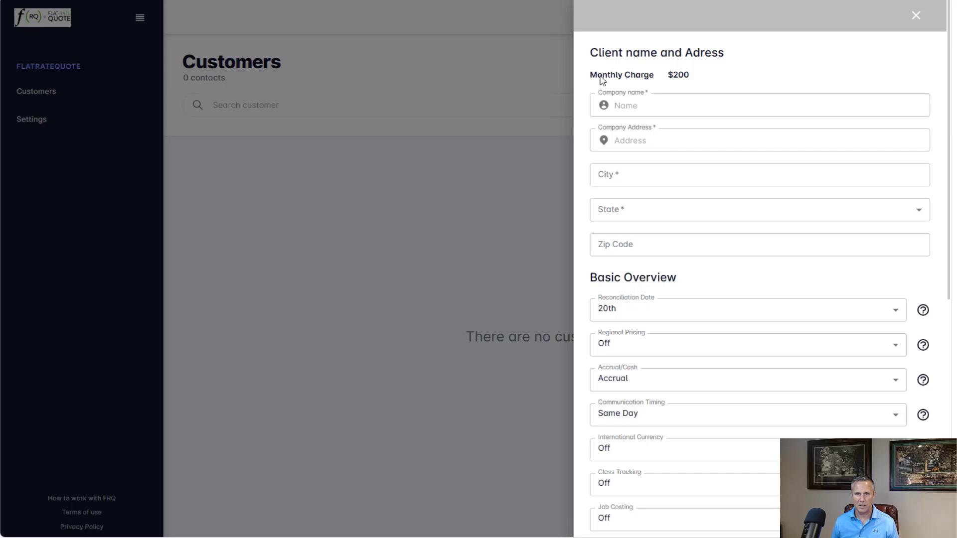
pyautogui.moveTo(663, 76); pyautogui.dragTo(686, 76)
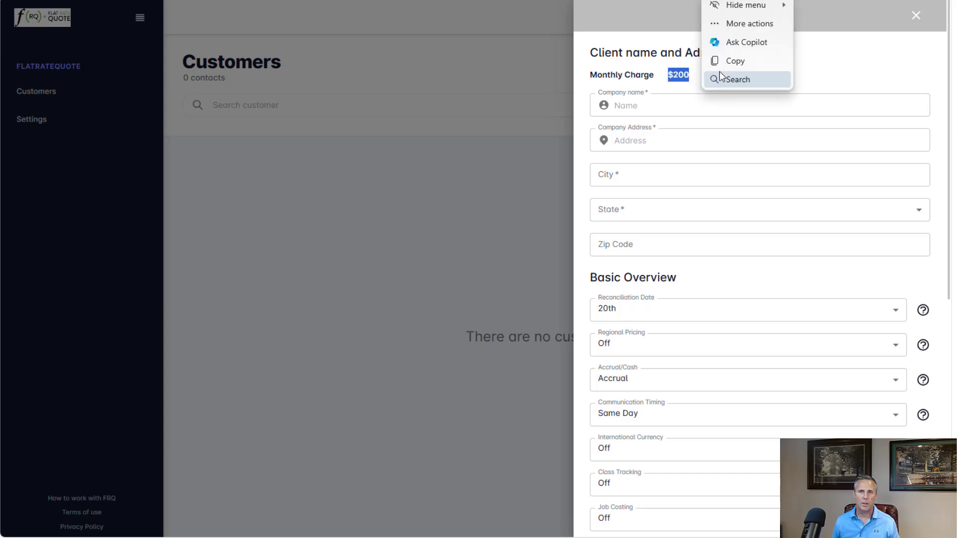
pyautogui.click(852, 76)
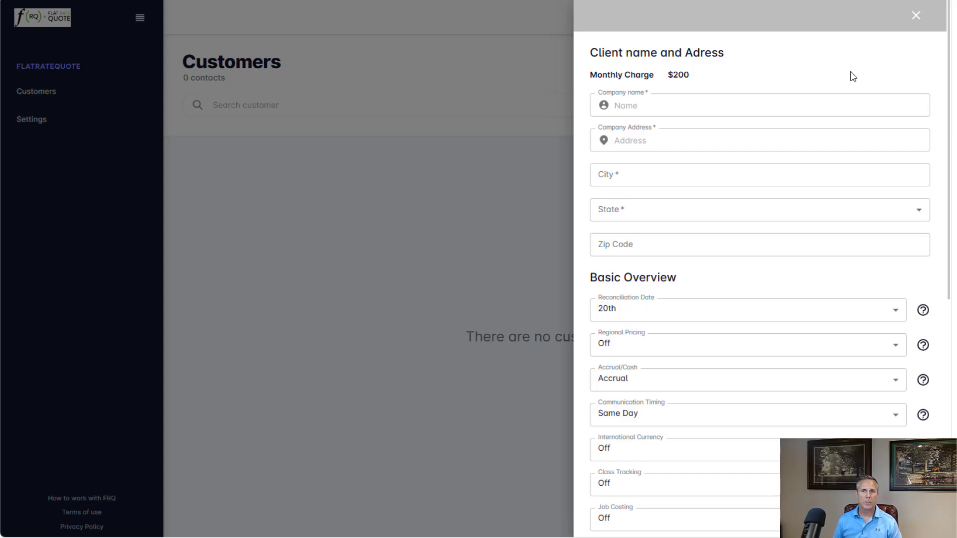
# - Enter the company name Test Co and fill in the customer's street address and city
pyautogui.click(648, 105)
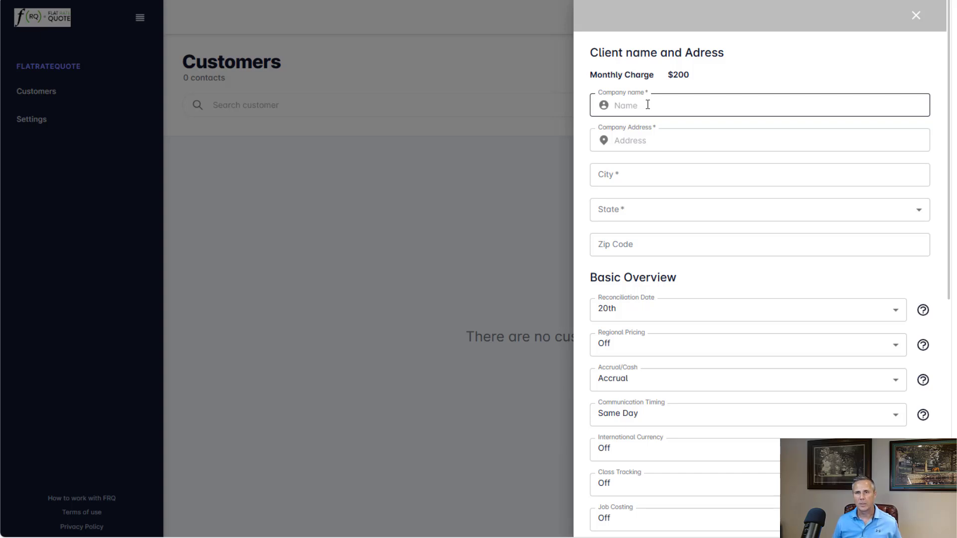
pyautogui.click(647, 105)
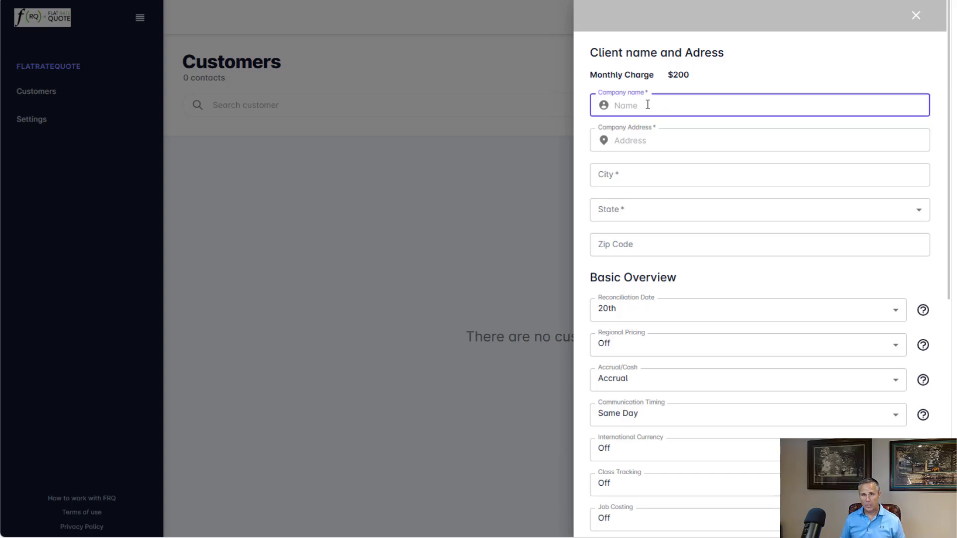
pyautogui.write('Test Co')
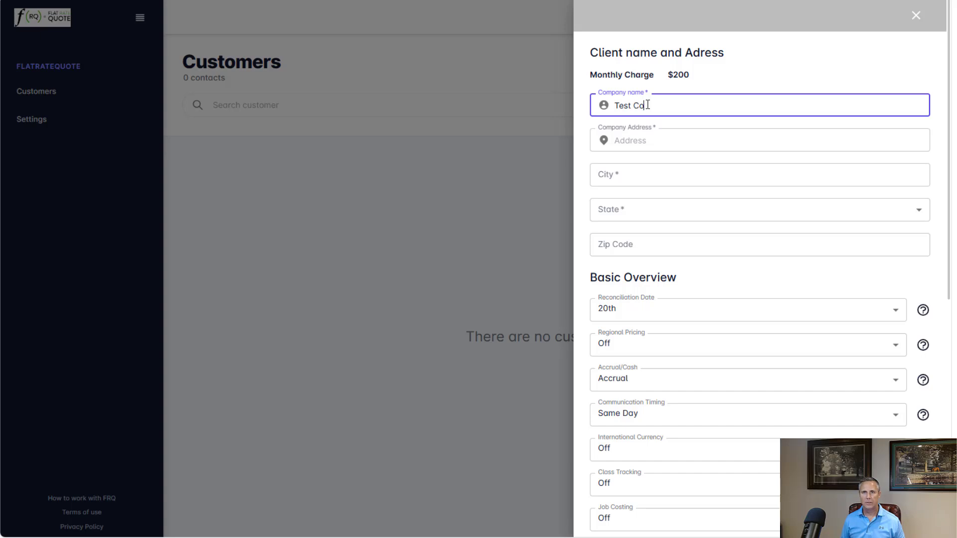
pyautogui.press('Tab')
pyautogui.write('1')
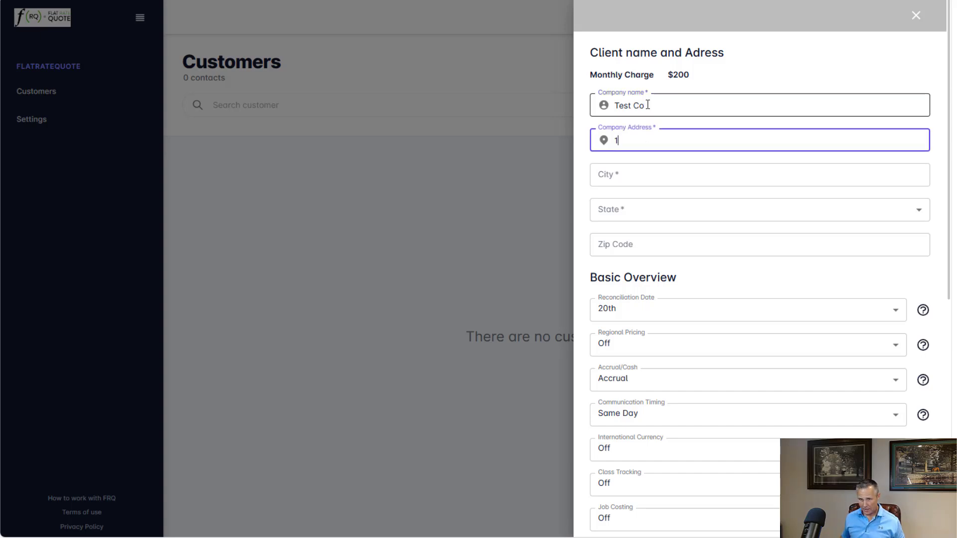
pyautogui.write('23 Ma')
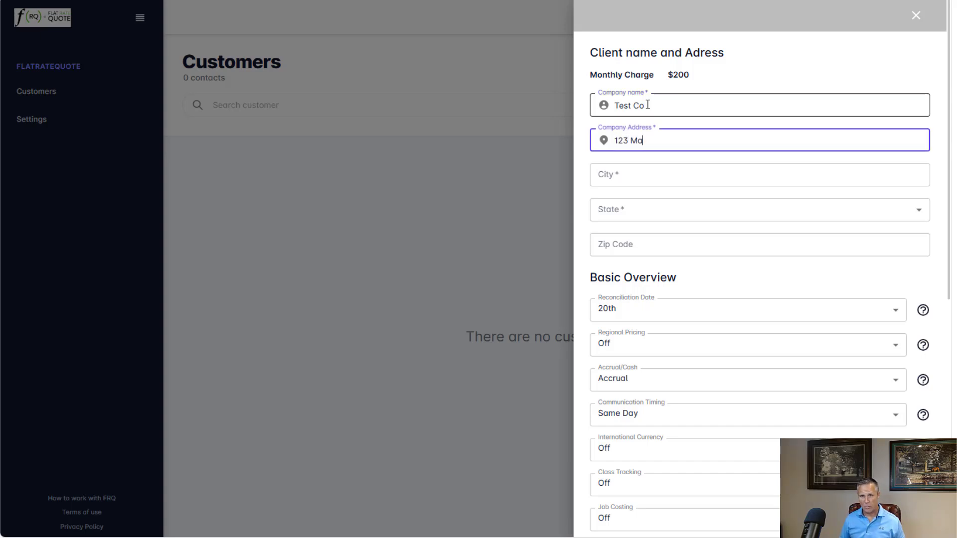
pyautogui.write('in St')
pyautogui.press('Tab')
pyautogui.write('Lex')
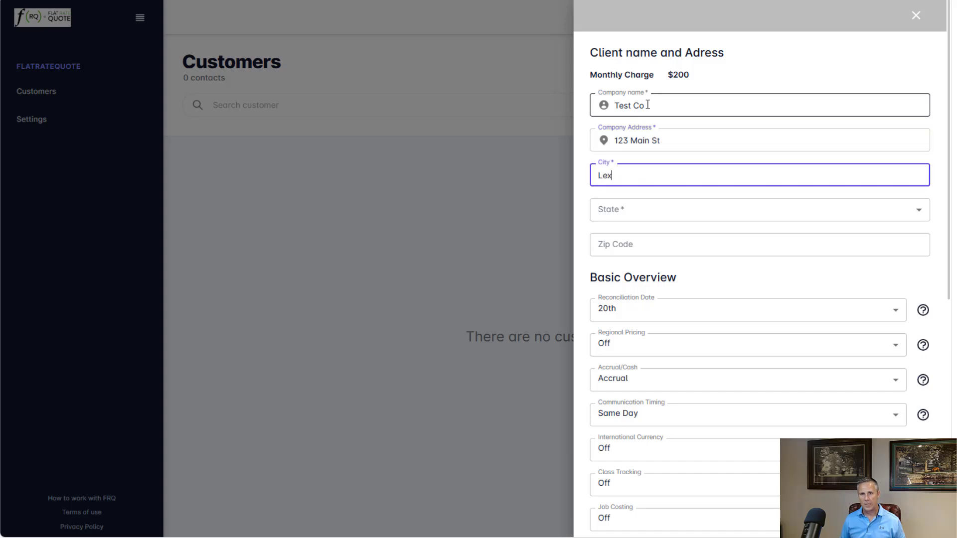
pyautogui.write('ington')
pyautogui.press('Tab')
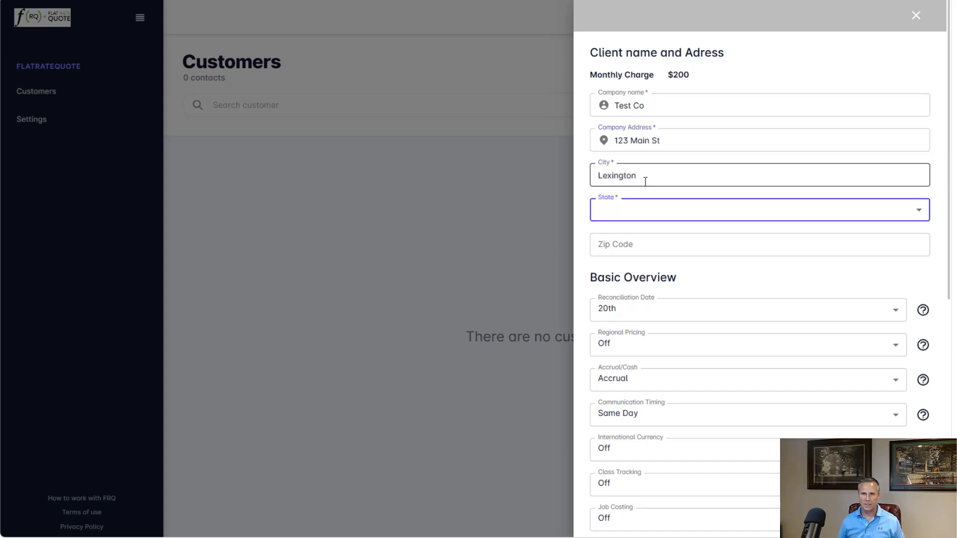
# - Set the customer's state to KY and enter the zip code
pyautogui.click(641, 222)
pyautogui.click(612, 344)
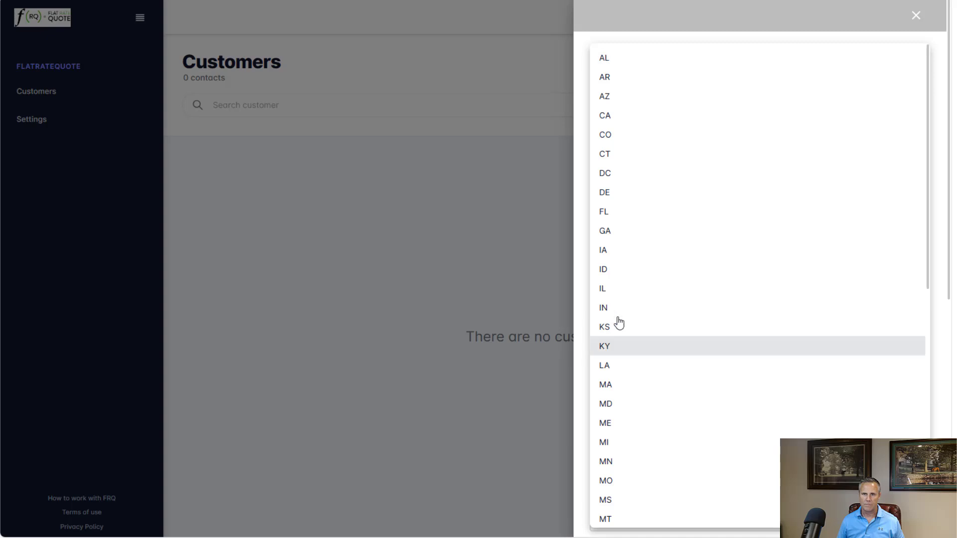
pyautogui.click(628, 249)
pyautogui.write('40')
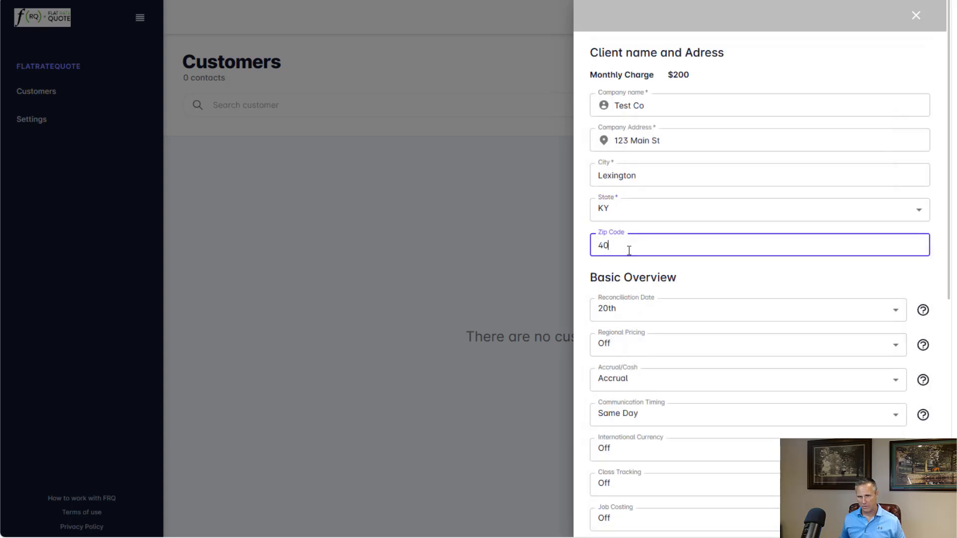
pyautogui.write('513')
pyautogui.press('Tab')
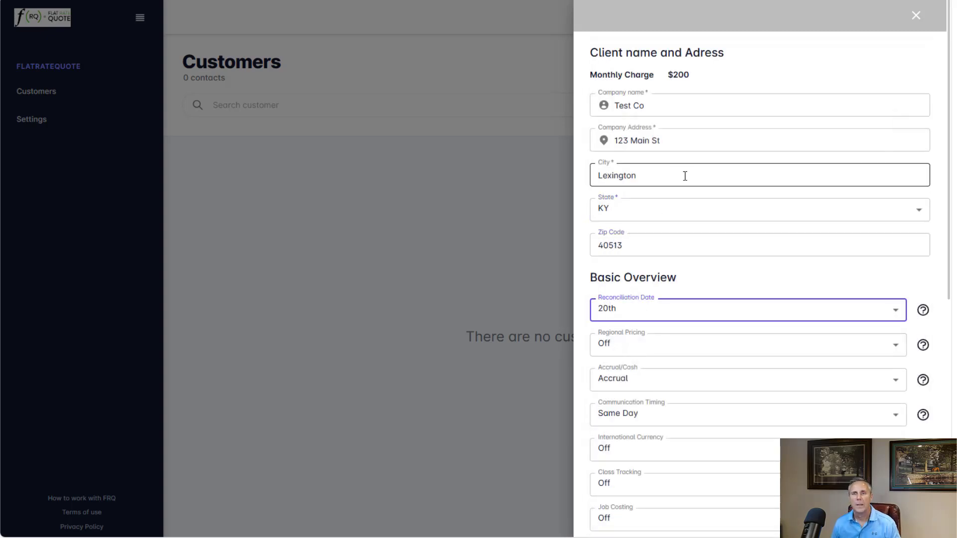
# - Set the Reconciliation Date to 20th in the Basic Overview section
pyautogui.scroll(-2, 707, 180)
pyautogui.scroll(-1, 730, 182)
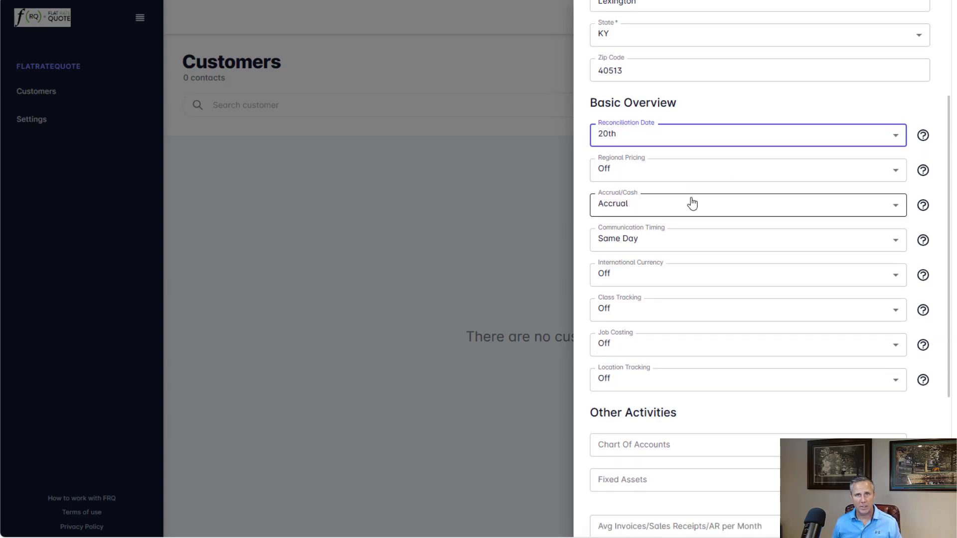
pyautogui.click(639, 133)
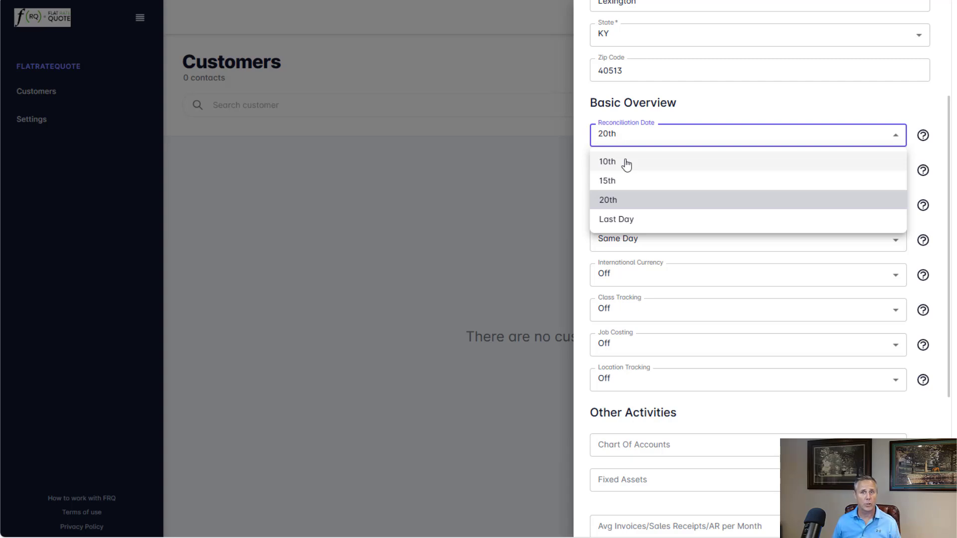
pyautogui.click(612, 202)
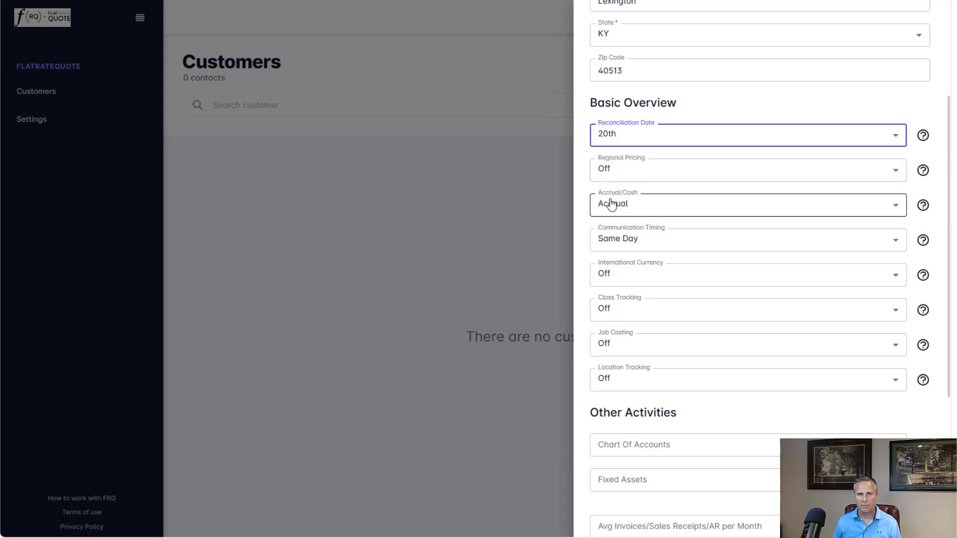
# - Turn Regional Pricing on and set Accrual/Cash to Cash
pyautogui.click(627, 173)
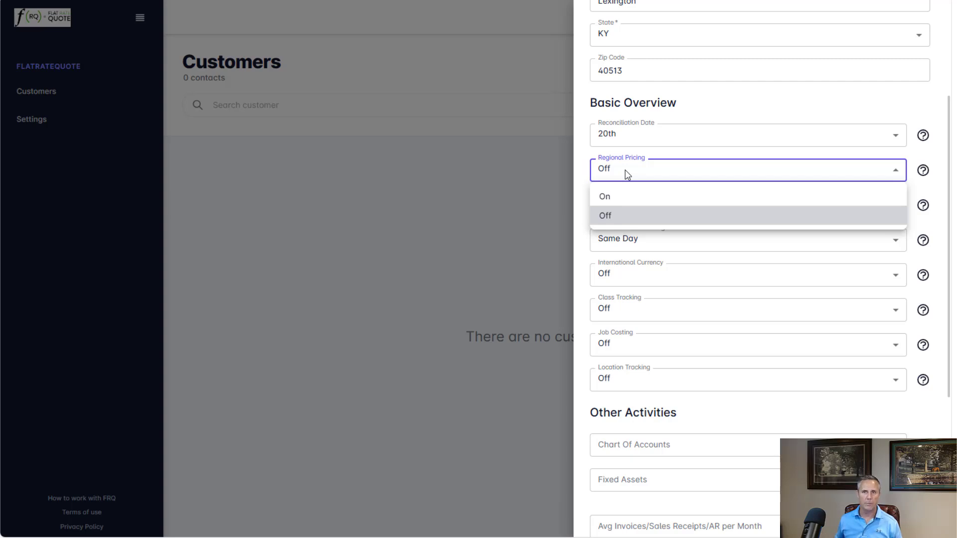
pyautogui.click(621, 198)
pyautogui.click(637, 210)
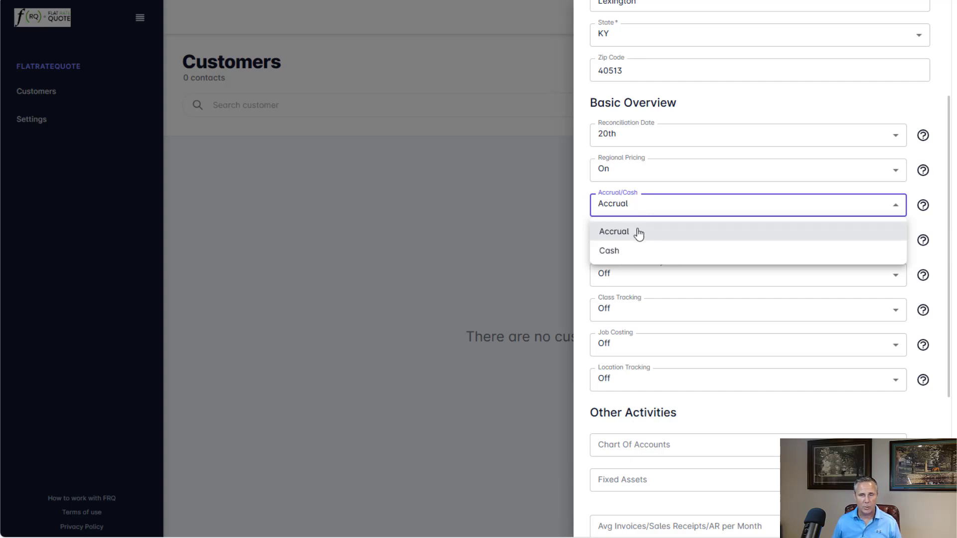
pyautogui.click(617, 252)
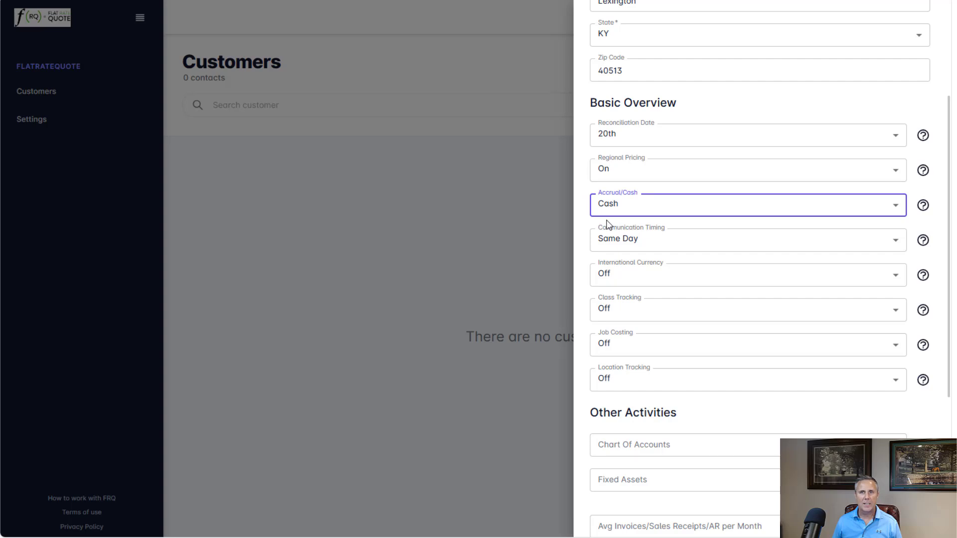
# - Set Communication Timing to Next Business Day and turn Class Tracking on
pyautogui.click(646, 244)
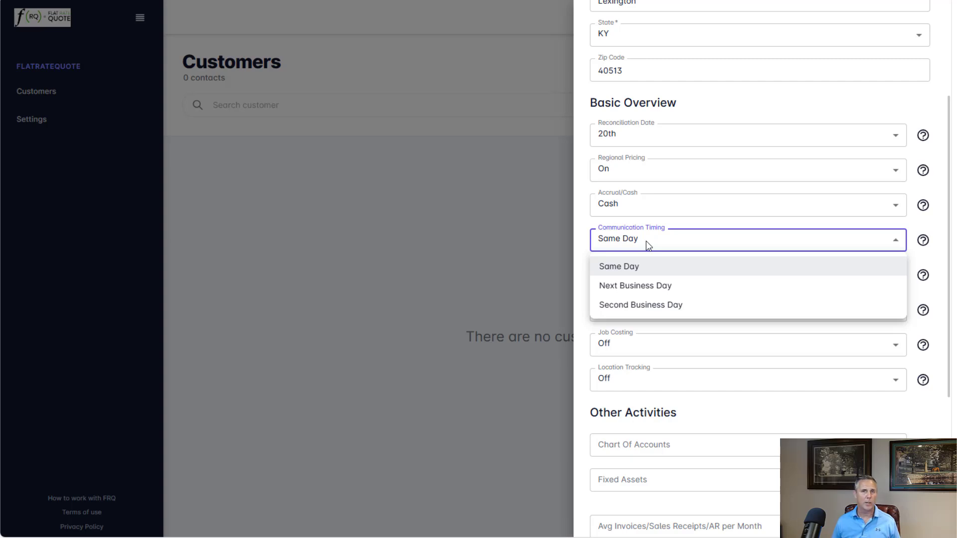
pyautogui.click(651, 289)
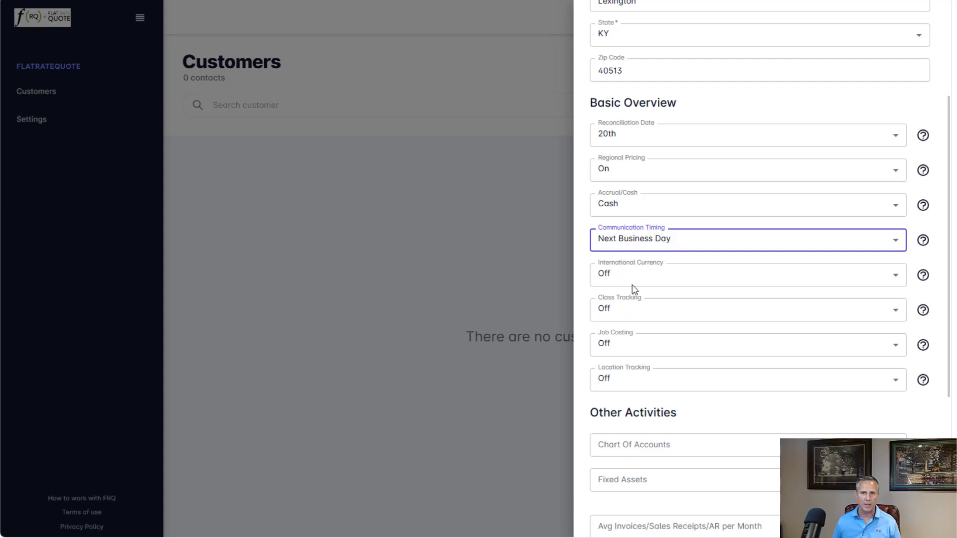
pyautogui.click(633, 315)
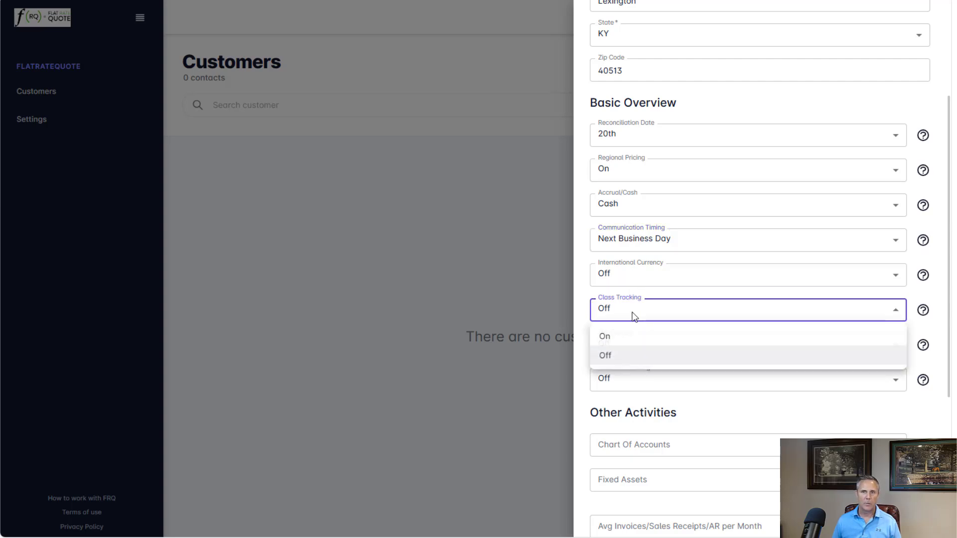
pyautogui.click(618, 338)
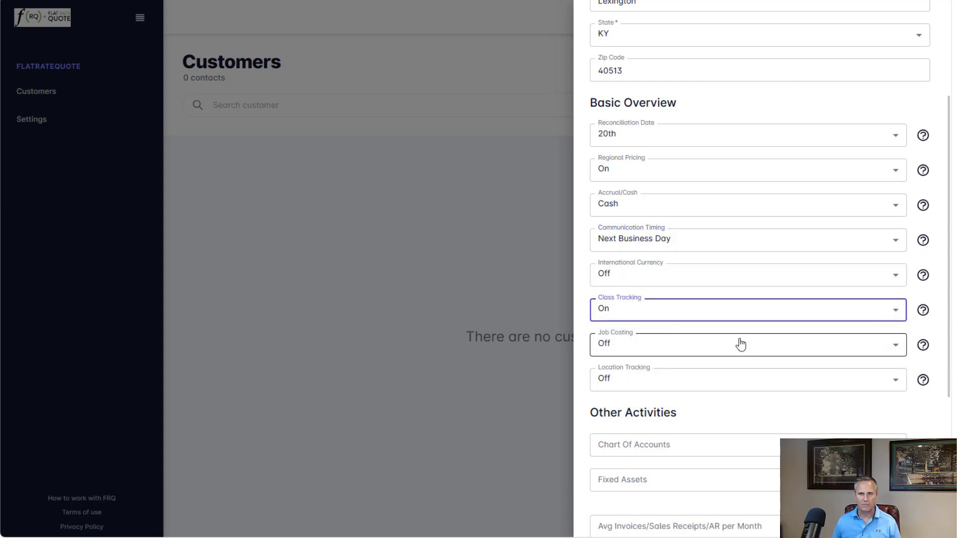
# - Enter 60 for Chart Of Accounts and 2 for Fixed Assets under Other Activities
pyautogui.scroll(-2, 741, 342)
pyautogui.scroll(-2, 658, 328)
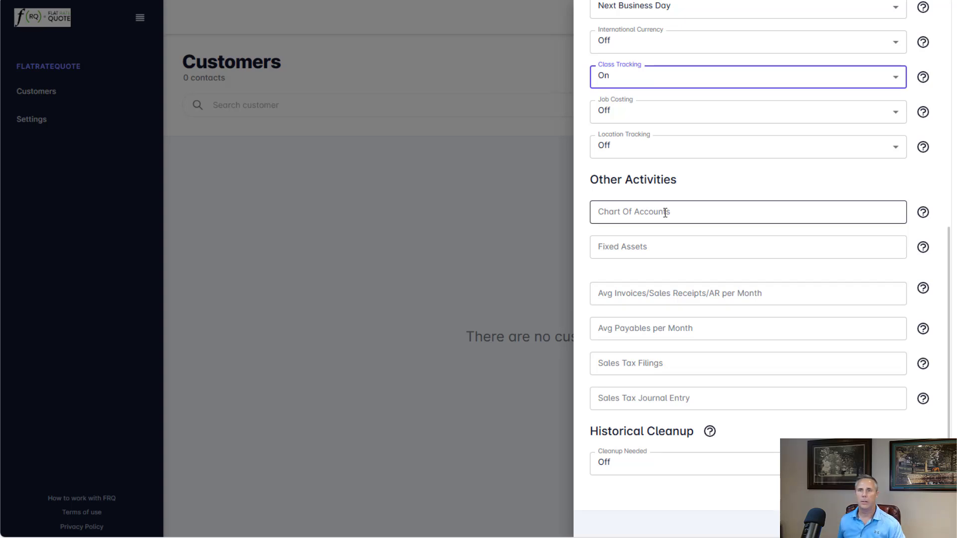
pyautogui.click(664, 212)
pyautogui.write('60')
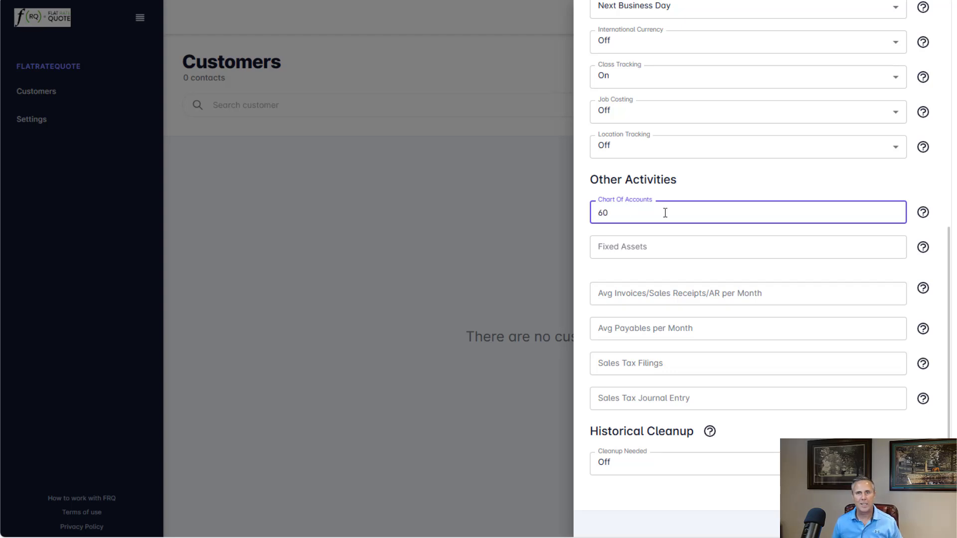
pyautogui.click(641, 249)
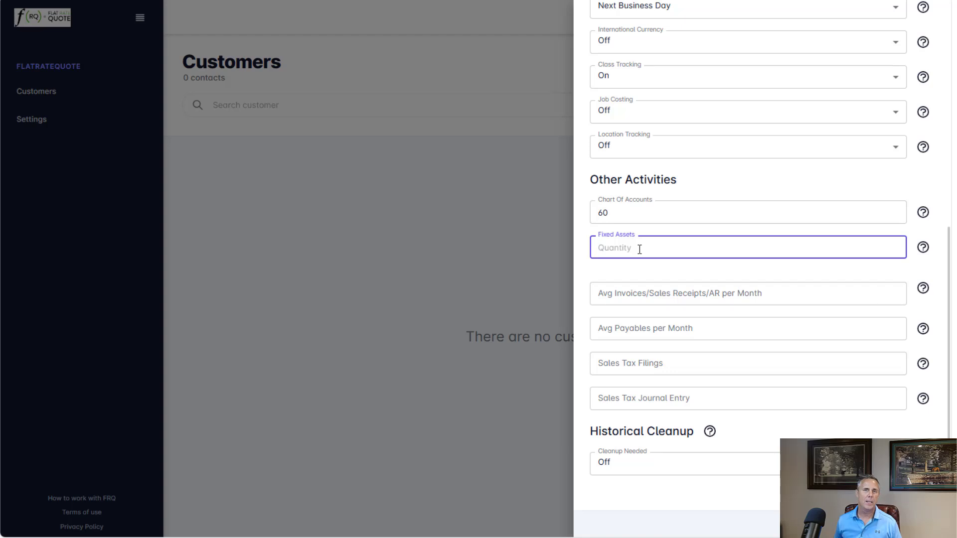
pyautogui.write('2')
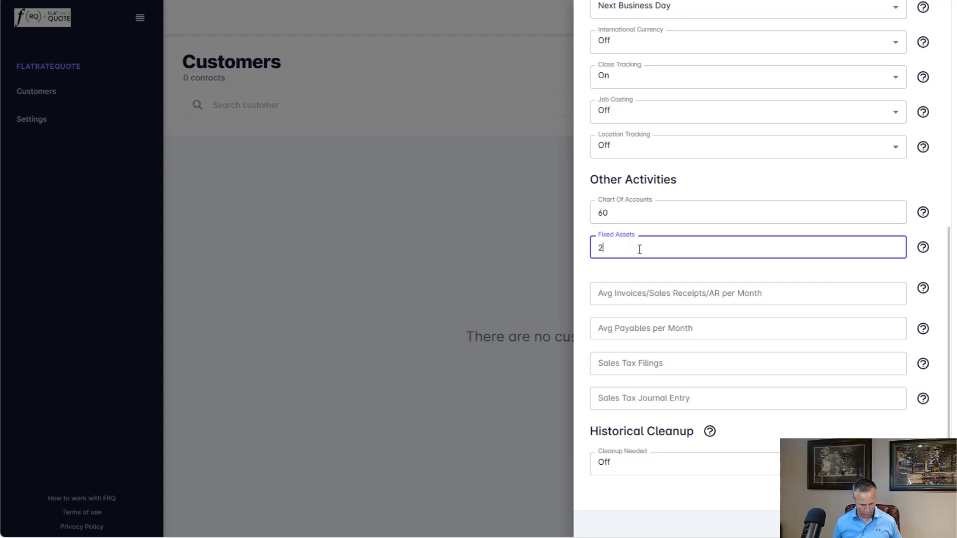
pyautogui.press('Tab')
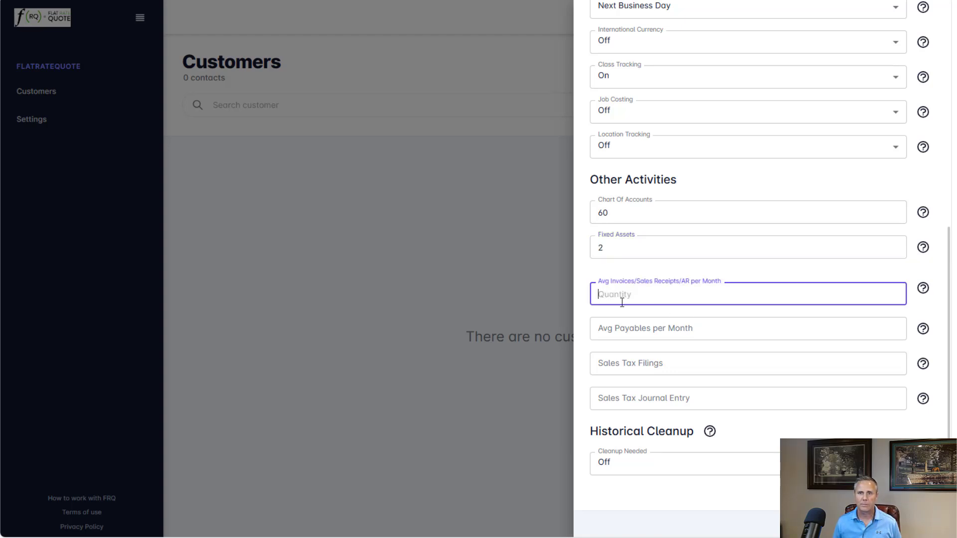
# - Set Avg Payables per Month to 25 and Sales Tax Filings to 1
pyautogui.scroll(-1, 689, 286)
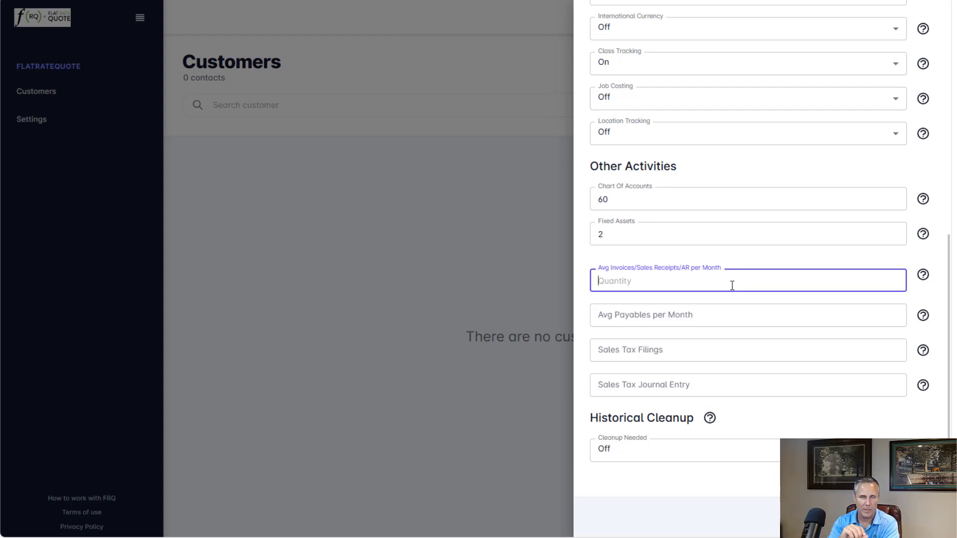
pyautogui.click(647, 319)
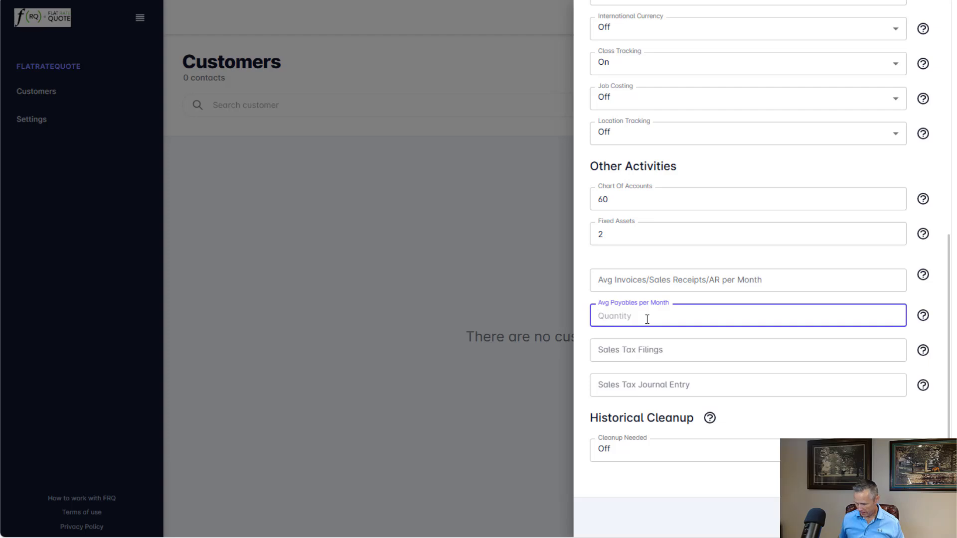
pyautogui.write('25')
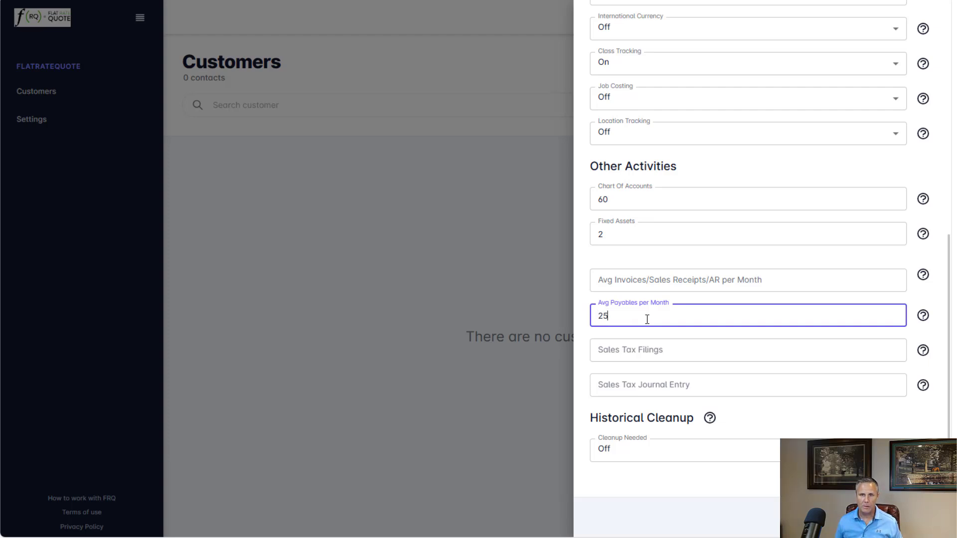
pyautogui.press('Tab')
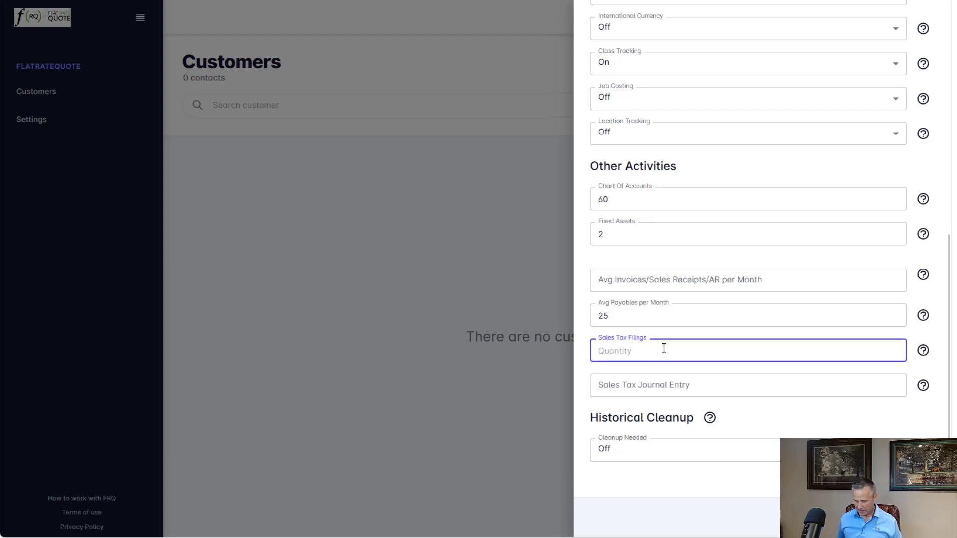
pyautogui.write('1')
pyautogui.press('Tab')
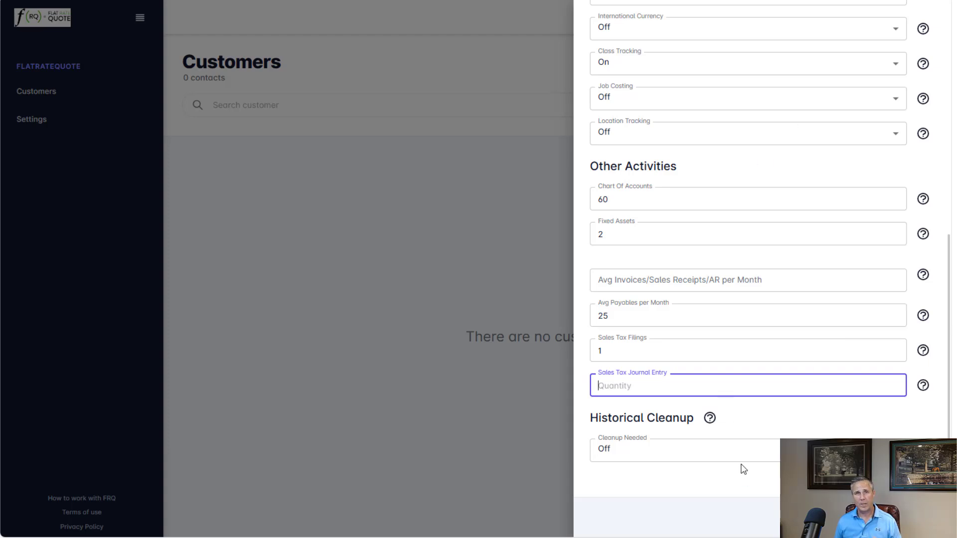
# - Review the Historical Cleanup section and the monthly charge shown at the top of the customer form
pyautogui.moveTo(598, 420); pyautogui.dragTo(683, 426)
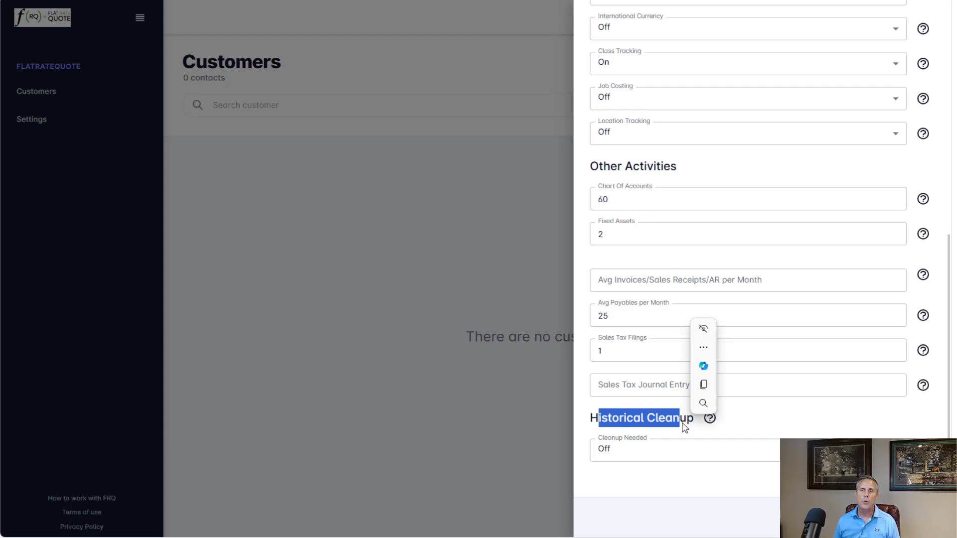
pyautogui.click(686, 448)
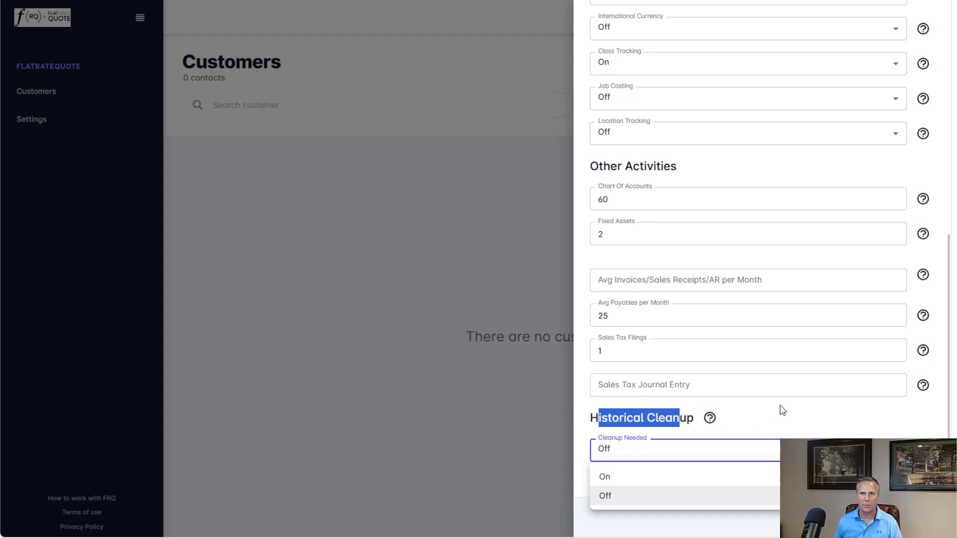
pyautogui.click(794, 417)
pyautogui.scroll(8, 795, 418)
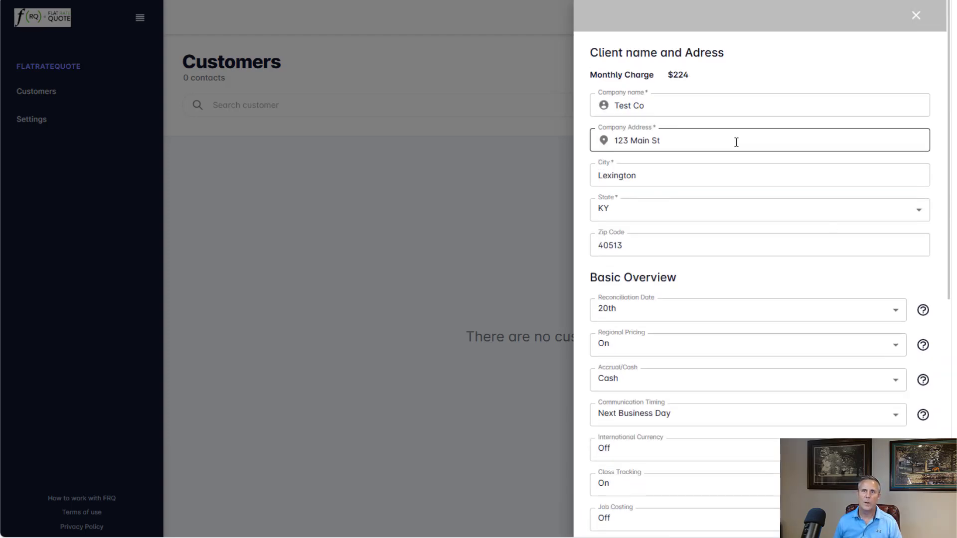
pyautogui.moveTo(588, 75); pyautogui.dragTo(705, 76)
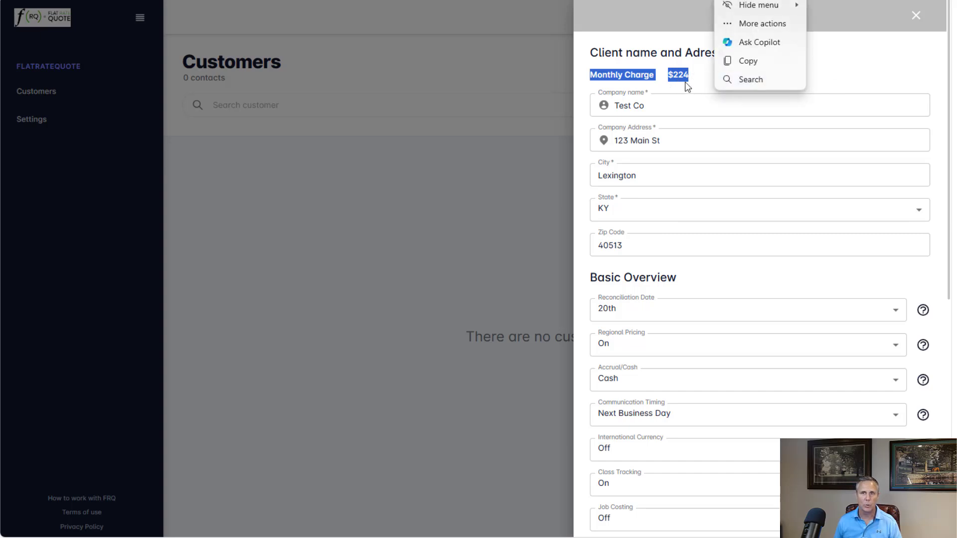
pyautogui.scroll(-8, 745, 171)
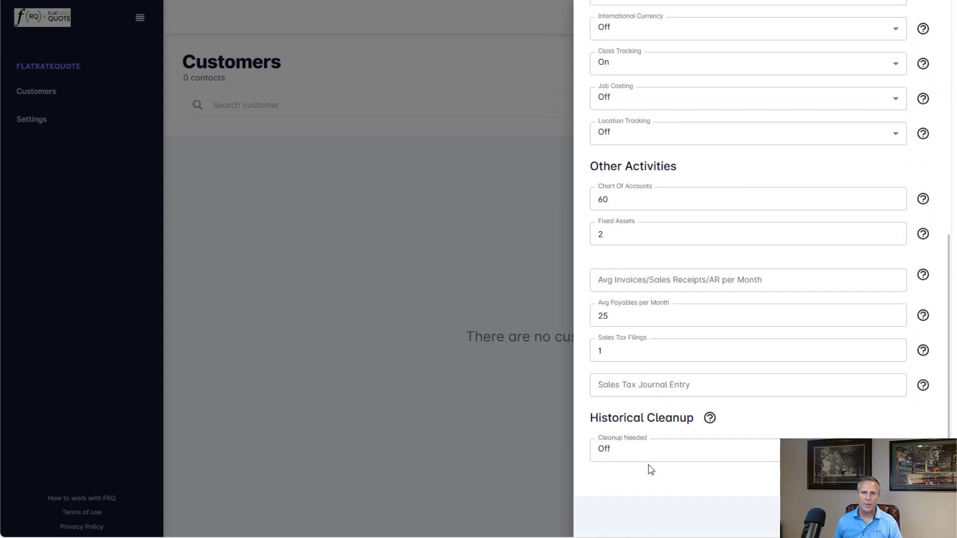
# - Turn Cleanup Needed on and set Number Of Months to 3
pyautogui.click(649, 456)
pyautogui.click(640, 475)
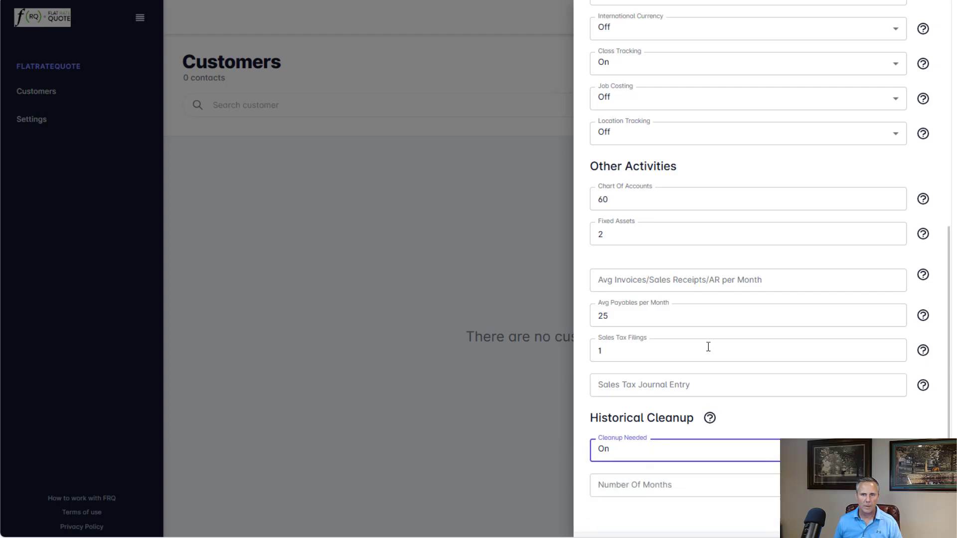
pyautogui.scroll(8, 708, 347)
pyautogui.scroll(-9, 726, 152)
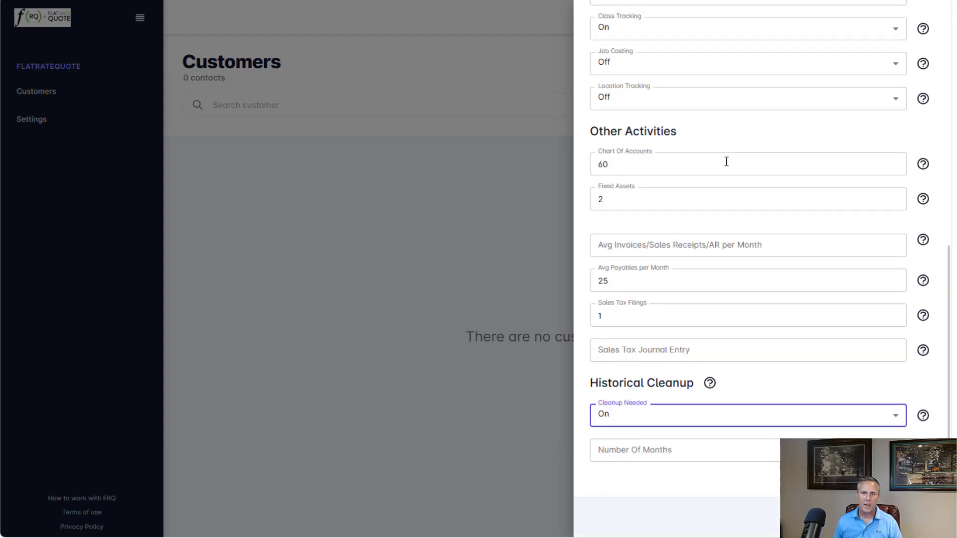
pyautogui.click(623, 449)
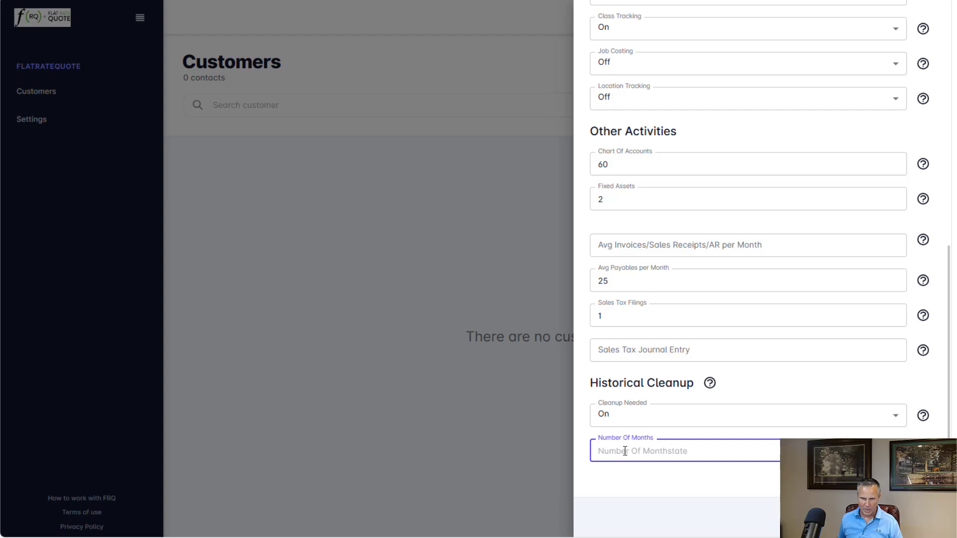
pyautogui.write('3')
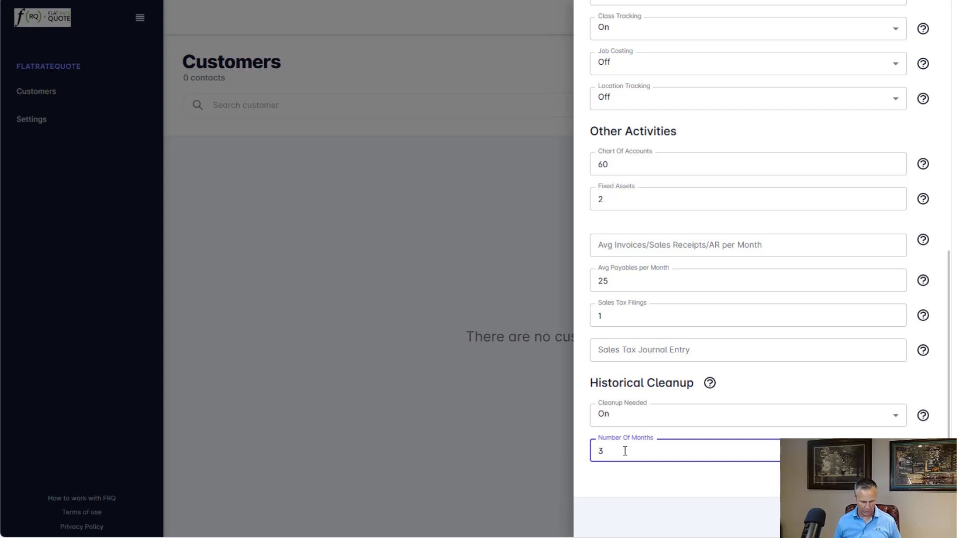
# - Review the monthly and onboarding charges shown at the top of the customer form
pyautogui.scroll(10, 692, 410)
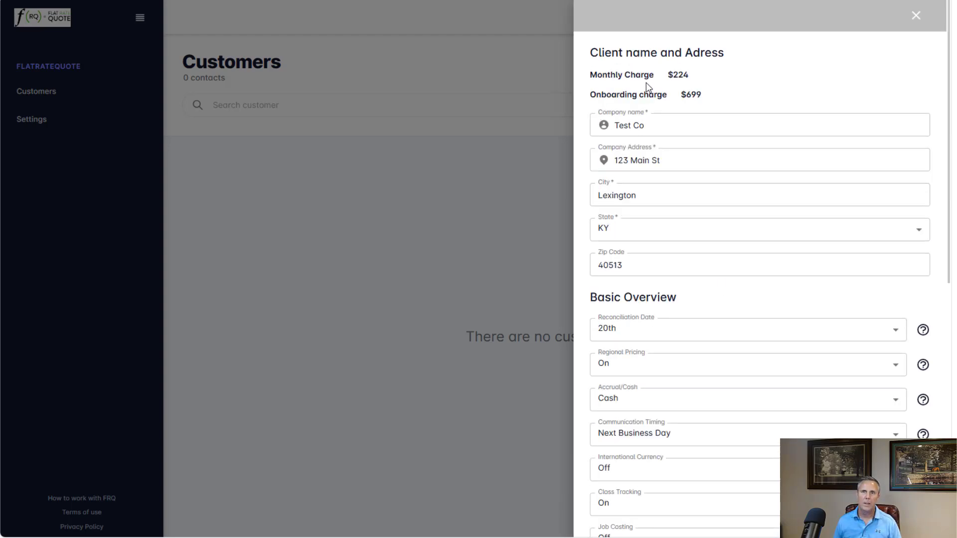
pyautogui.moveTo(646, 82); pyautogui.dragTo(715, 85)
pyautogui.click(683, 94)
pyautogui.moveTo(587, 99); pyautogui.dragTo(717, 98)
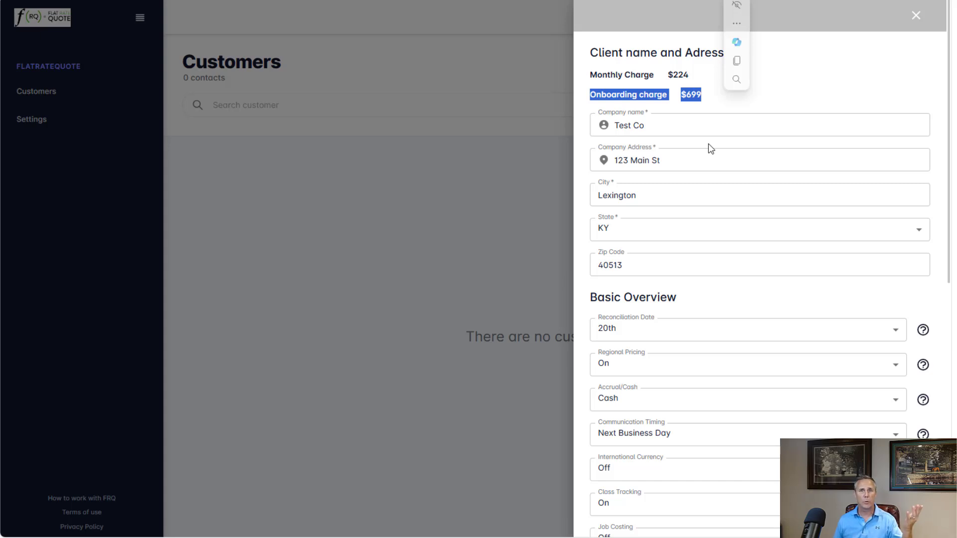
pyautogui.scroll(-9, 783, 225)
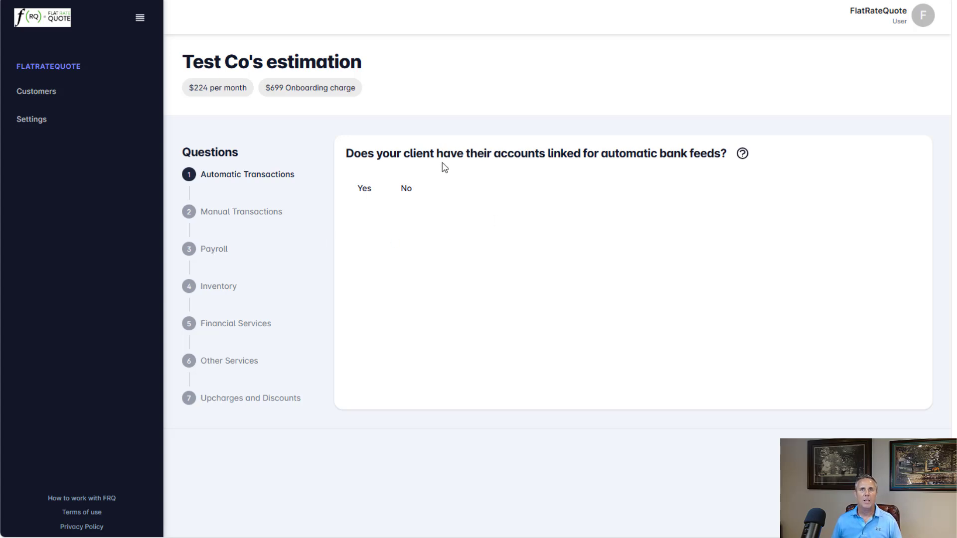
# - Answer Yes to whether the client's accounts are linked for automatic bank feeds
pyautogui.moveTo(346, 153); pyautogui.dragTo(680, 158)
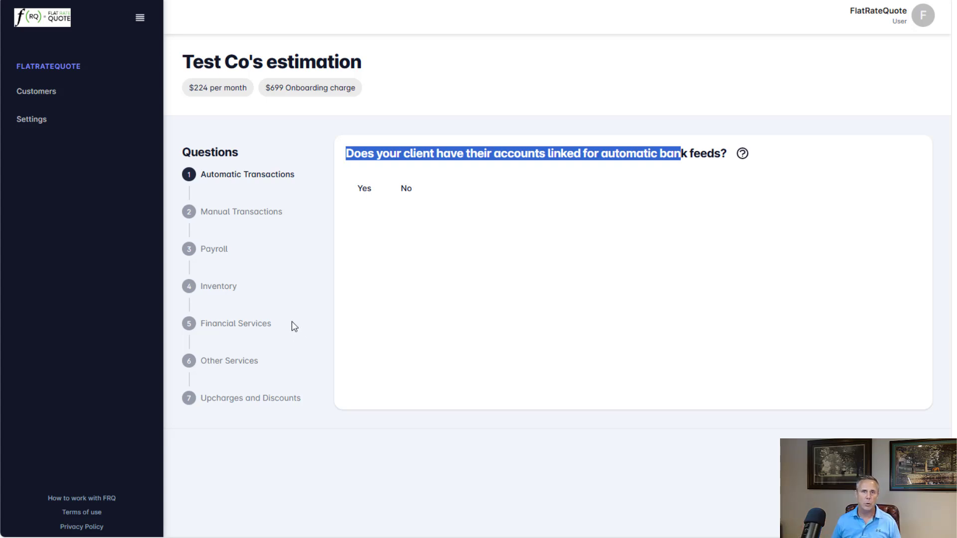
pyautogui.click(365, 190)
pyautogui.scroll(-1, 689, 316)
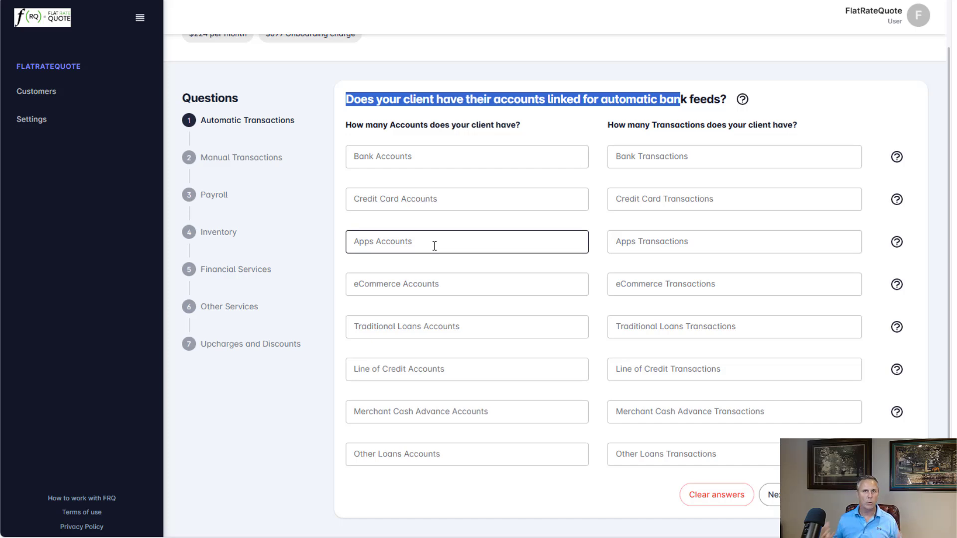
# - Examine the account fields listed under the automatic transactions question
pyautogui.click(423, 286)
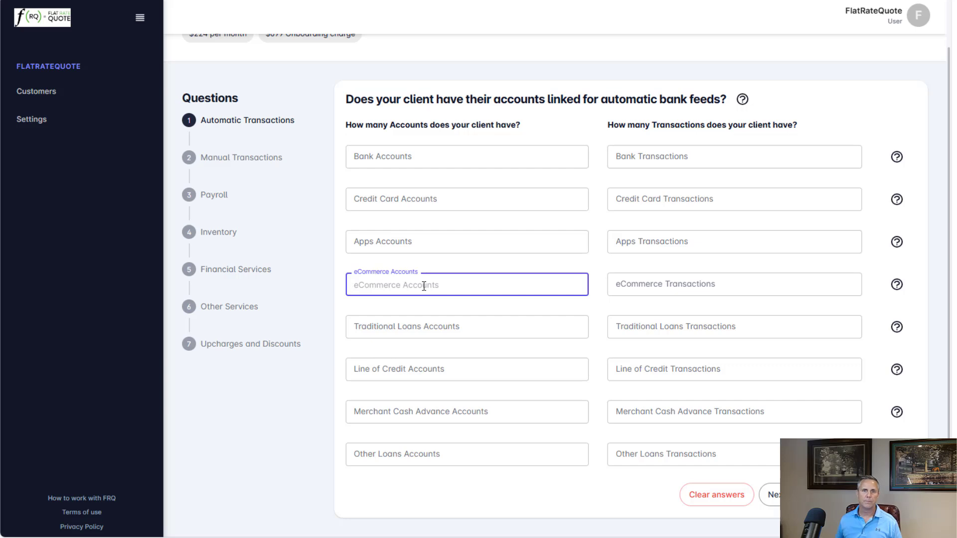
pyautogui.click(399, 328)
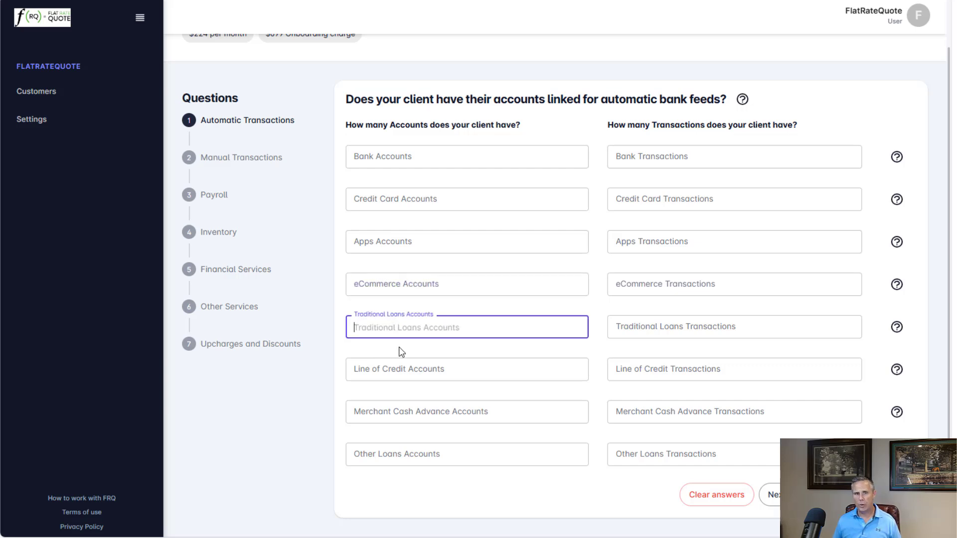
pyautogui.click(406, 375)
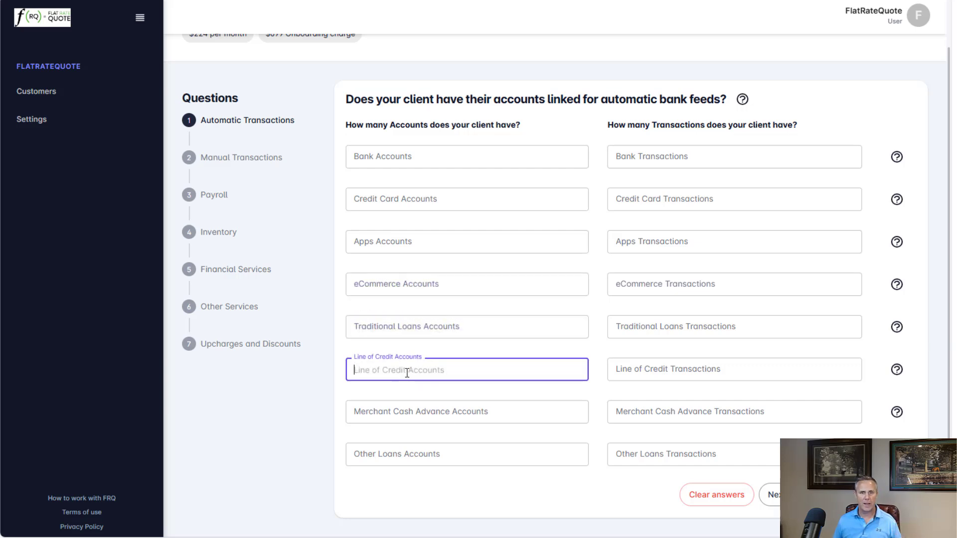
pyautogui.click(400, 418)
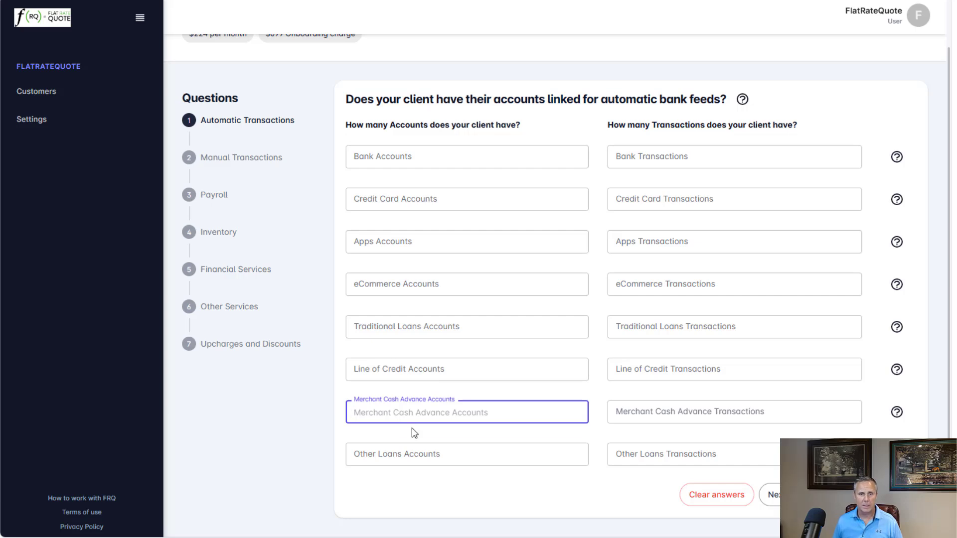
pyautogui.click(400, 454)
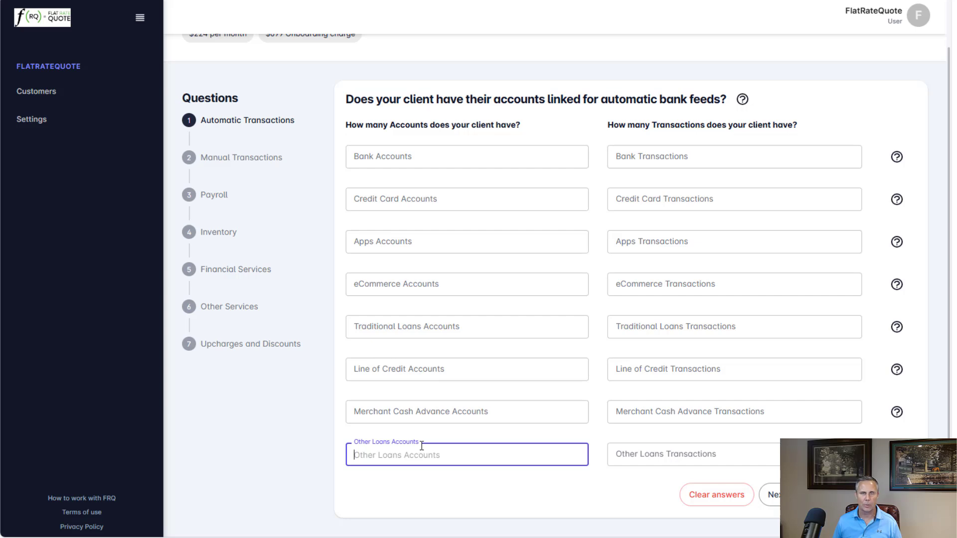
# - Enter 1 bank account with 100 bank transactions
pyautogui.click(402, 158)
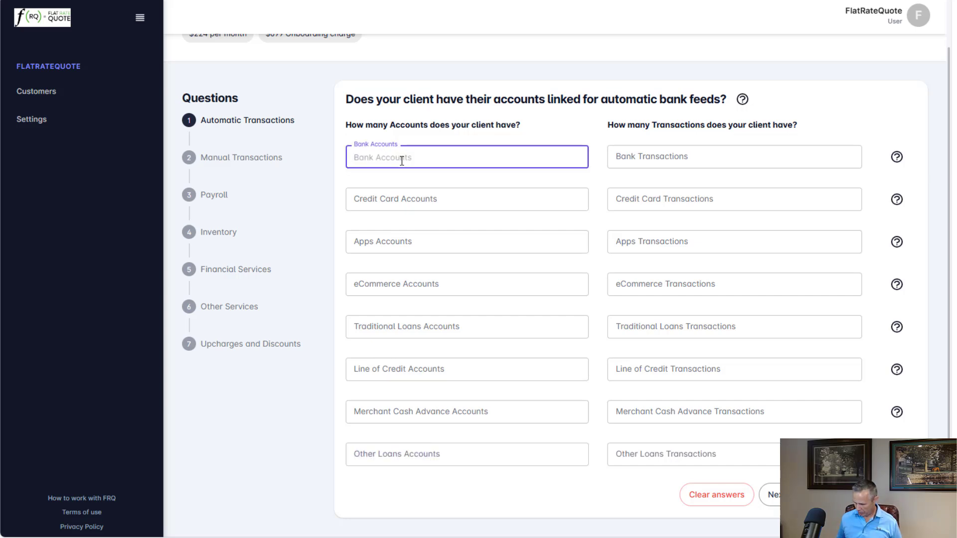
pyautogui.write('1')
pyautogui.press('Tab')
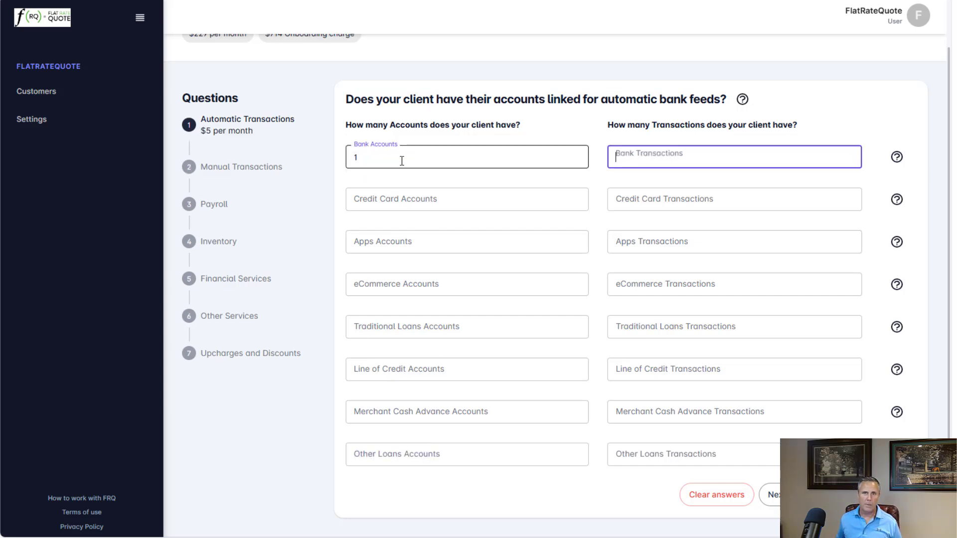
pyautogui.write('100')
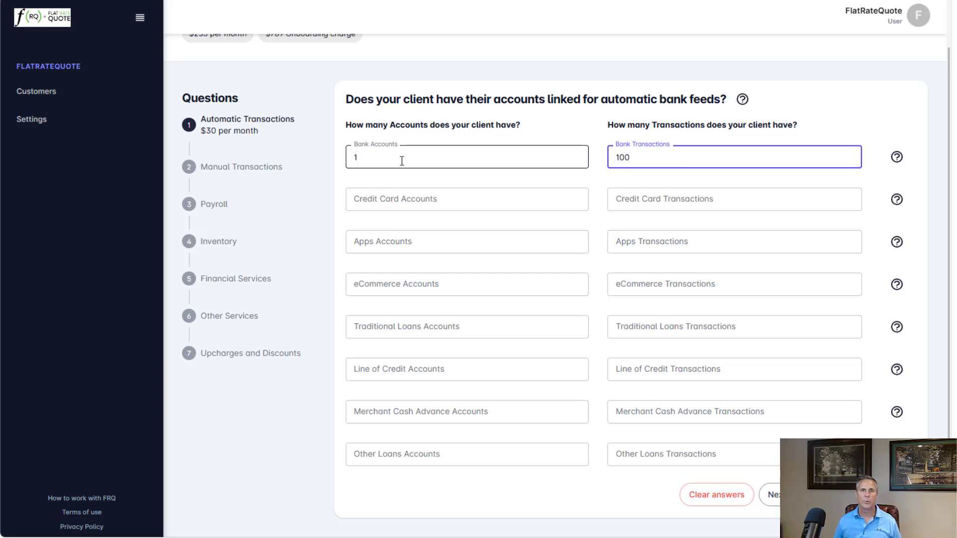
# - Enter 1 credit card account with 50 credit card transactions
pyautogui.click(410, 199)
pyautogui.write('1')
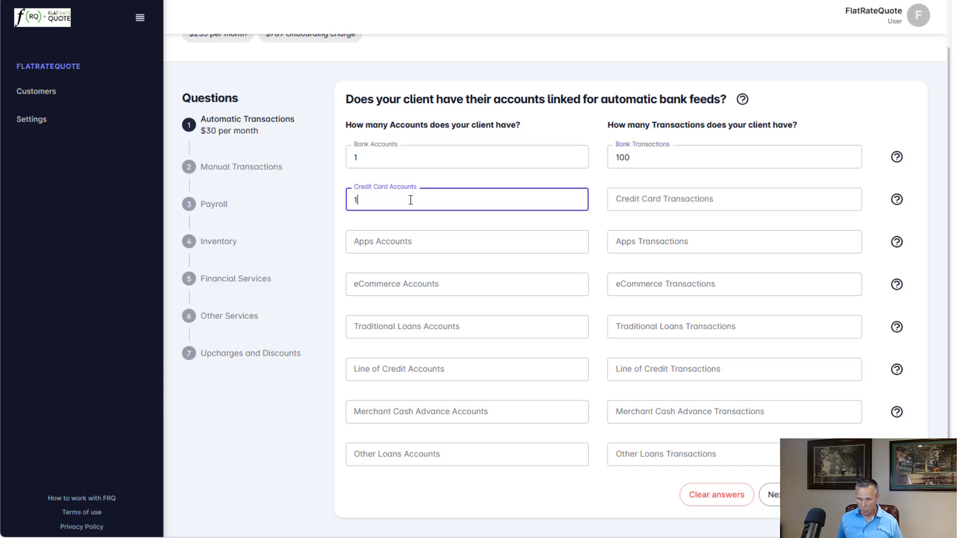
pyautogui.press('Tab')
pyautogui.write('50')
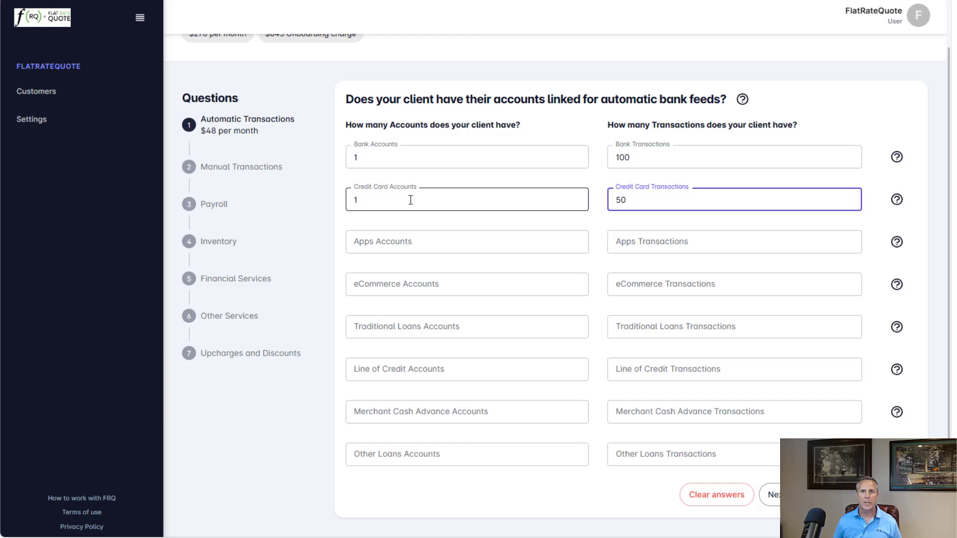
pyautogui.click(378, 244)
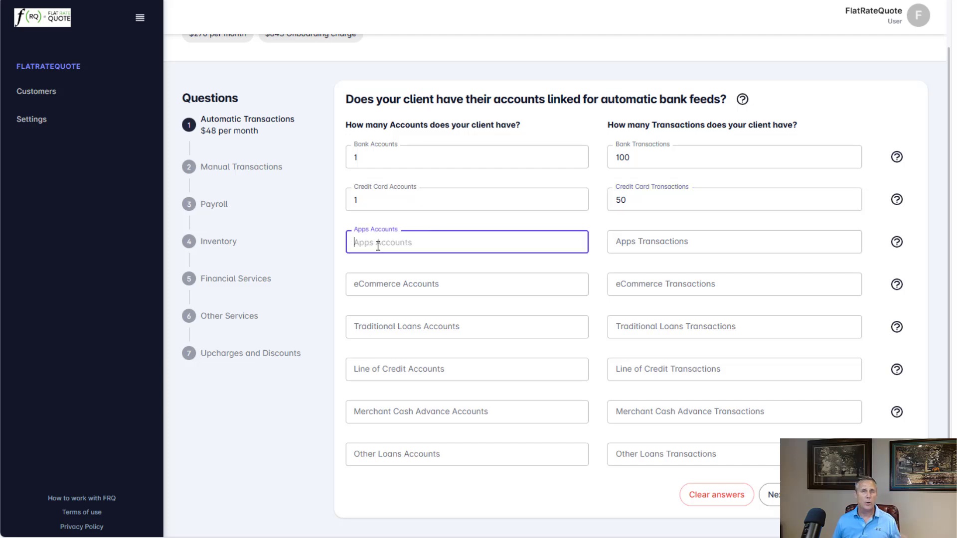
# - Enter 1 traditional loan account with 4 transactions and continue to the next question
pyautogui.click(389, 285)
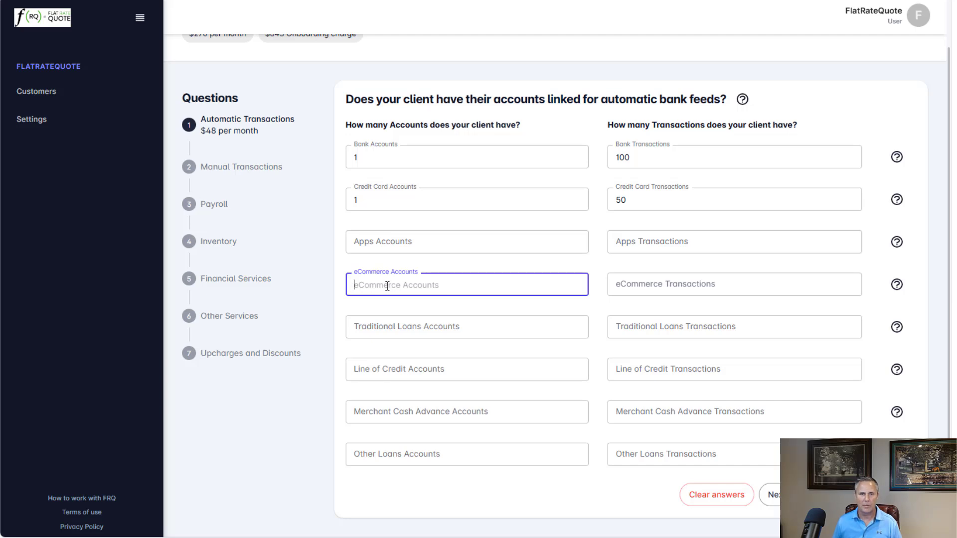
pyautogui.click(411, 332)
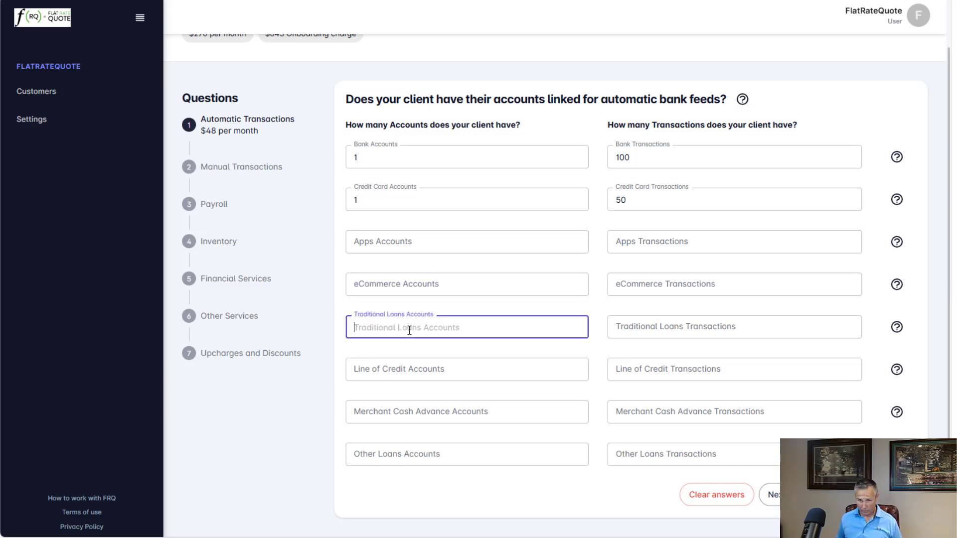
pyautogui.write('1')
pyautogui.press('Tab')
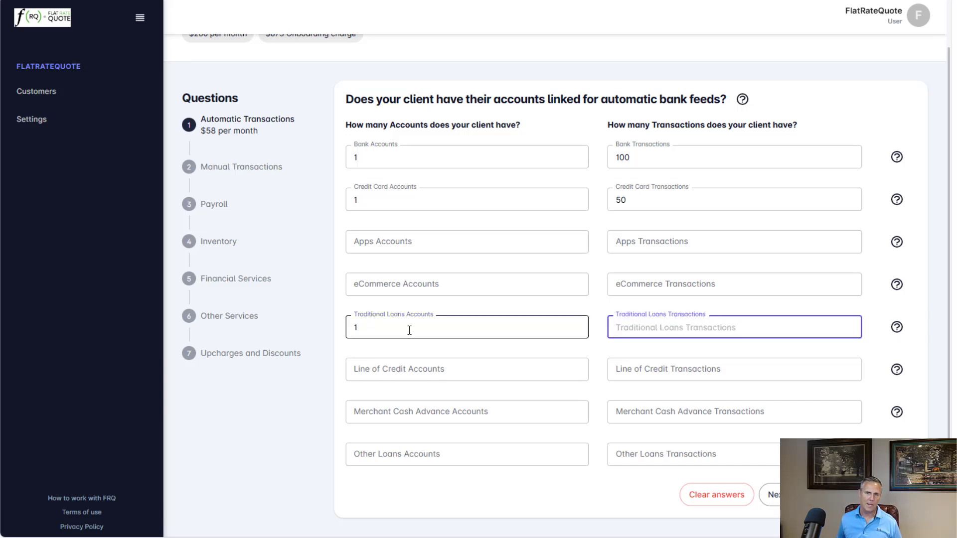
pyautogui.write('4')
pyautogui.press('Tab')
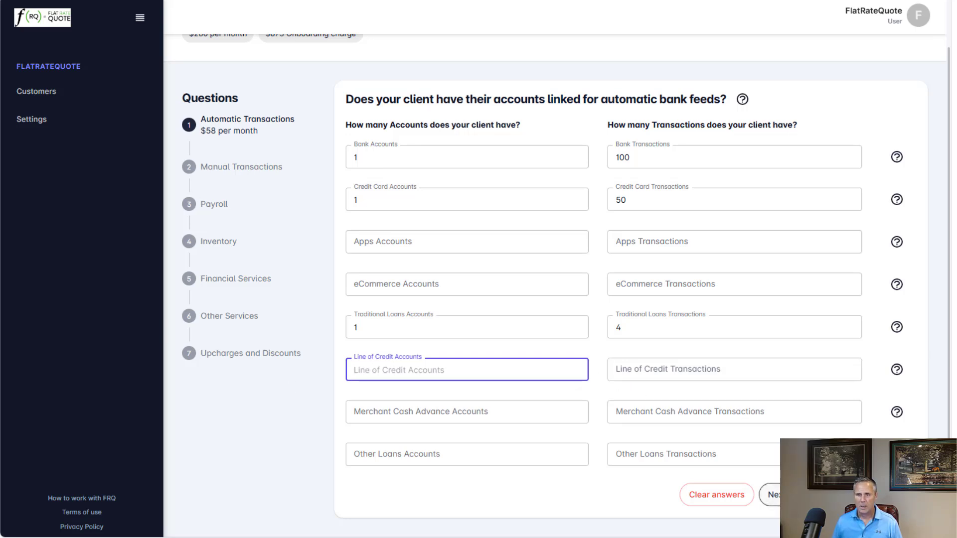
pyautogui.click(775, 495)
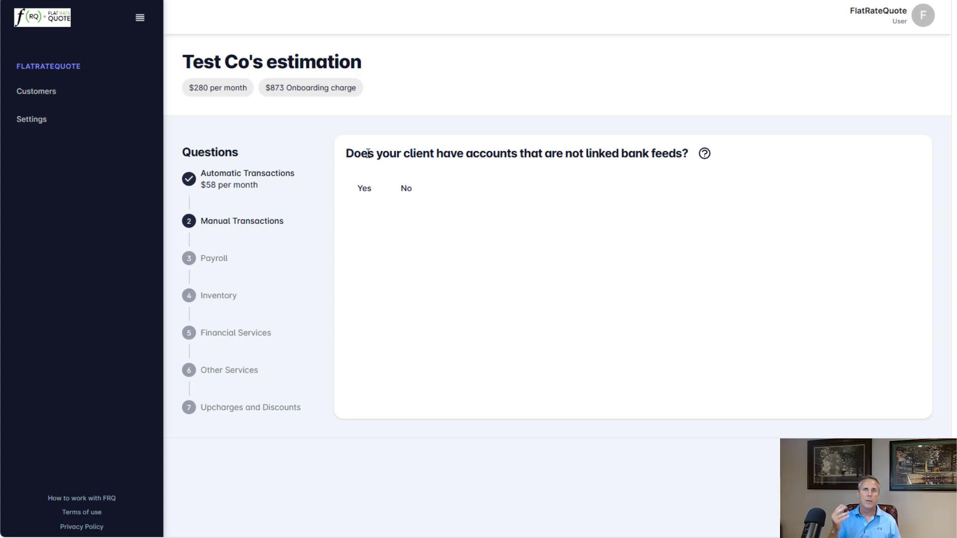
# - Answer Yes to unlinked bank feed accounts and enter 1 traditional loan account with 3 transactions
pyautogui.click(366, 192)
pyautogui.scroll(-1, 491, 257)
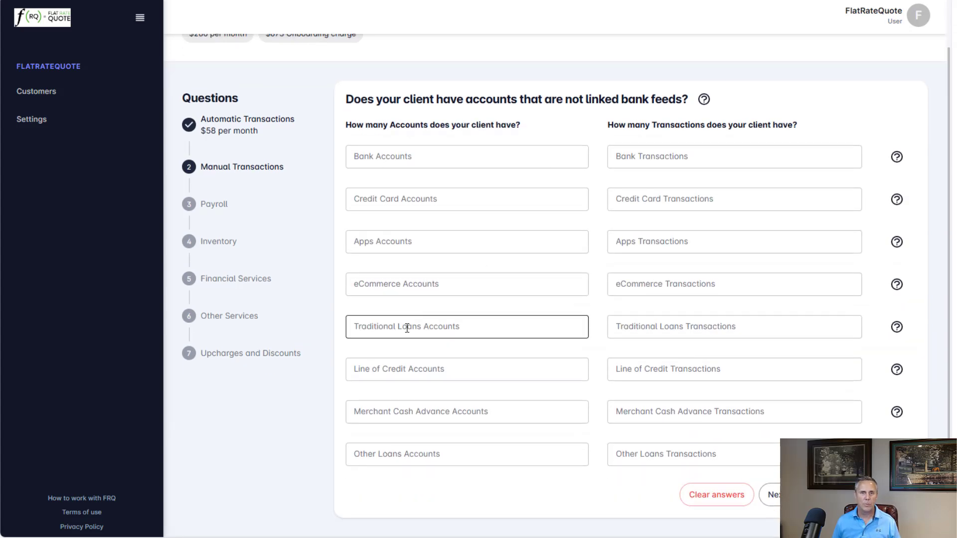
pyautogui.click(464, 331)
pyautogui.write('1')
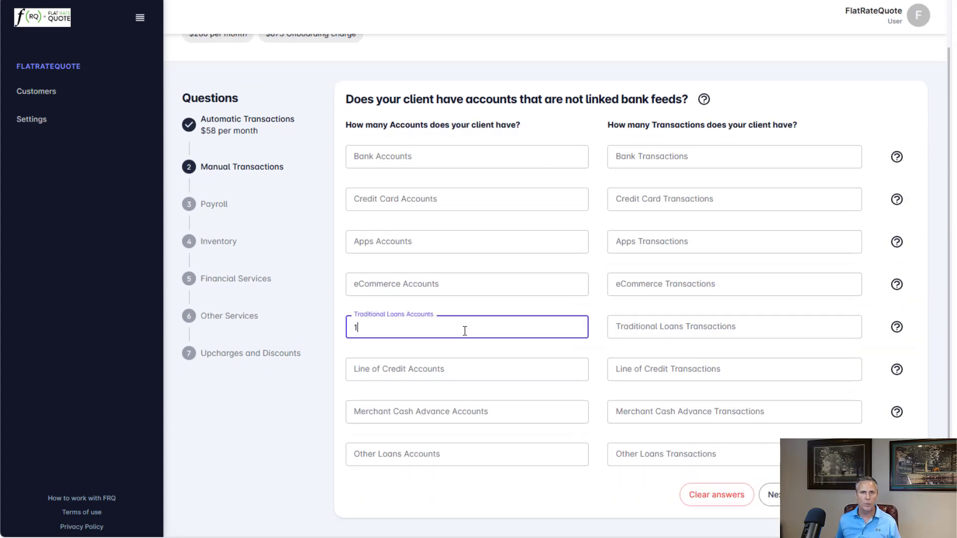
pyautogui.click(633, 326)
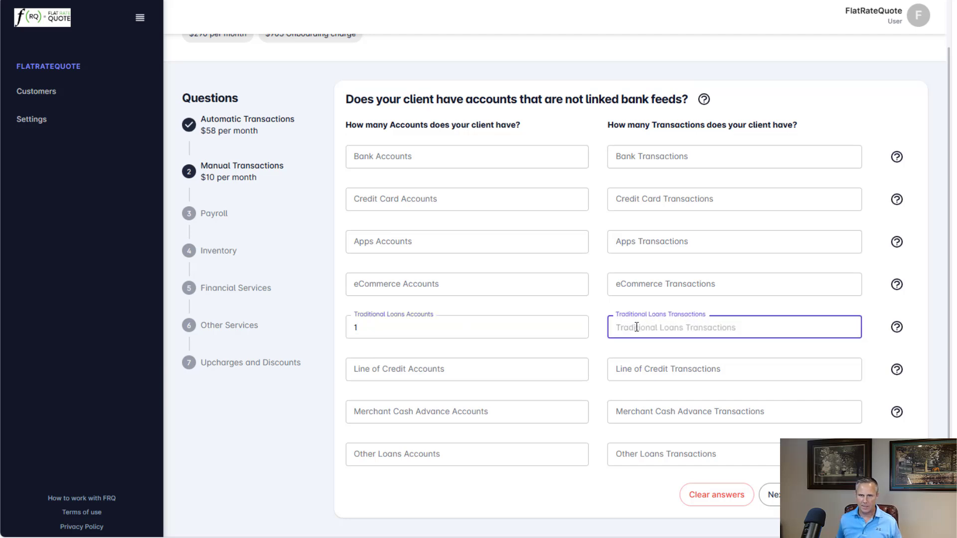
pyautogui.write('3')
pyautogui.press('Tab')
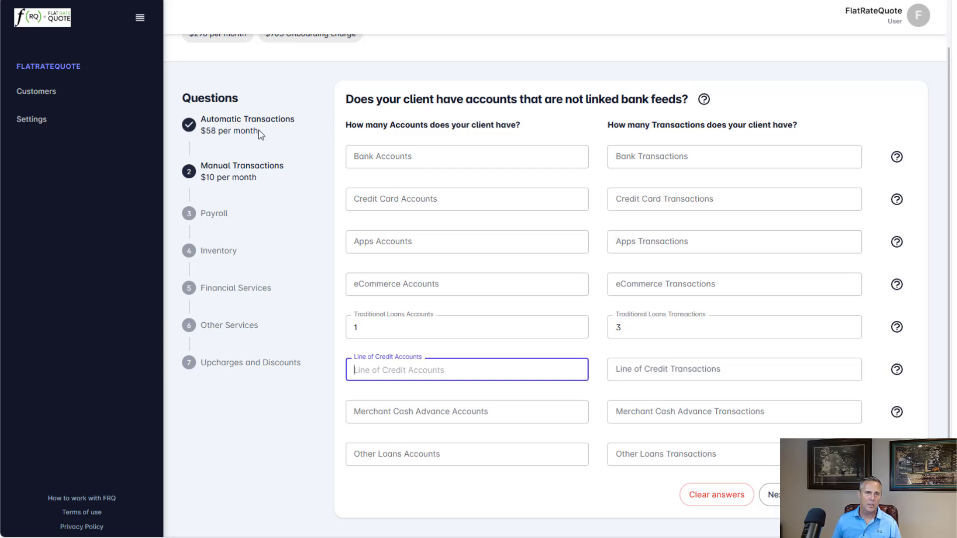
# - Revisit the Automatic Transactions section, return to Manual Transactions and continue to the payroll question
pyautogui.moveTo(257, 131); pyautogui.dragTo(199, 141)
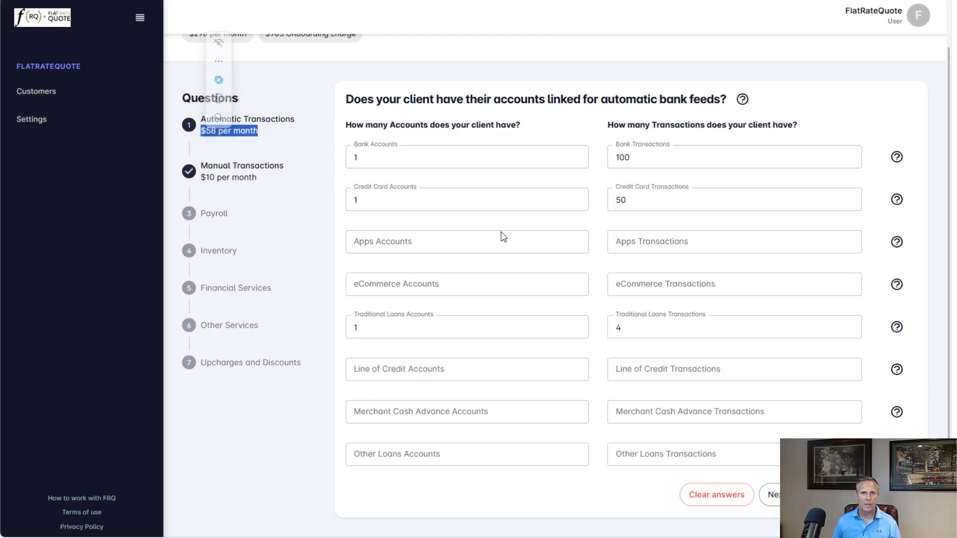
pyautogui.click(224, 174)
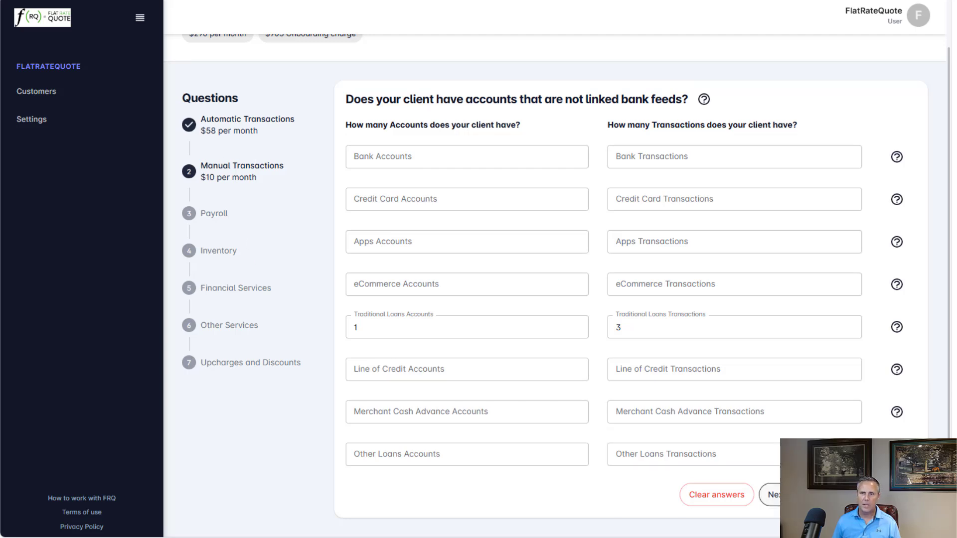
pyautogui.click(792, 494)
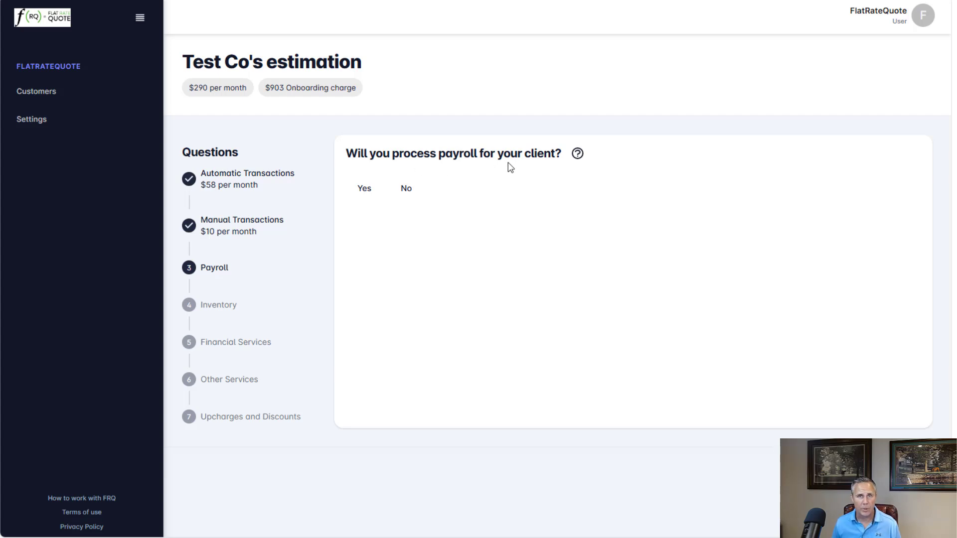
# - Answer Yes to processing payroll, turning Process Payroll on with a Semi Monthly payroll frequency
pyautogui.click(365, 188)
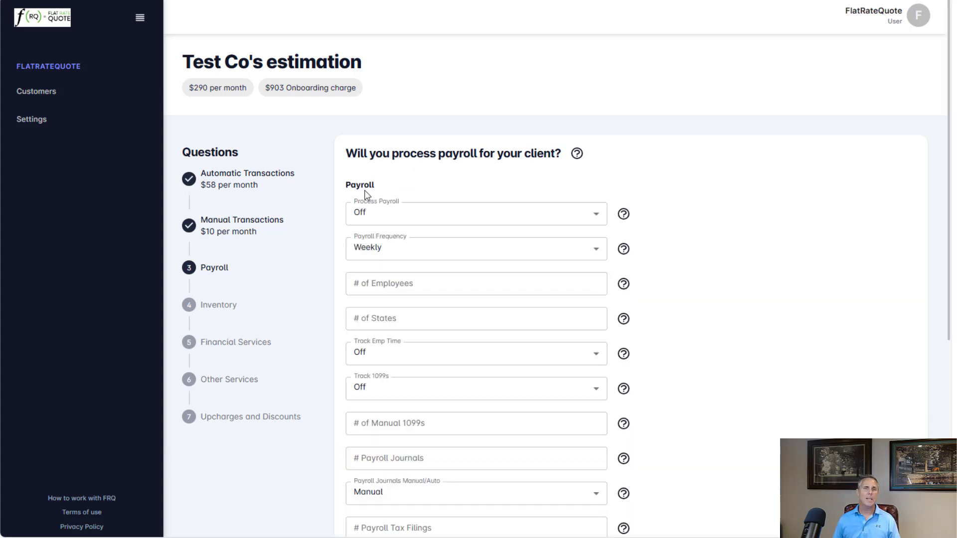
pyautogui.click(407, 216)
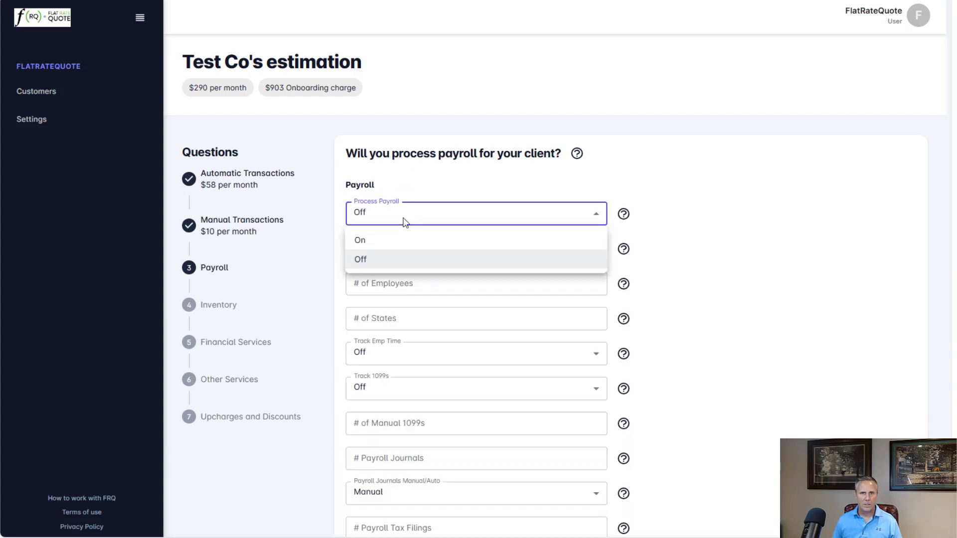
pyautogui.click(361, 242)
pyautogui.click(440, 256)
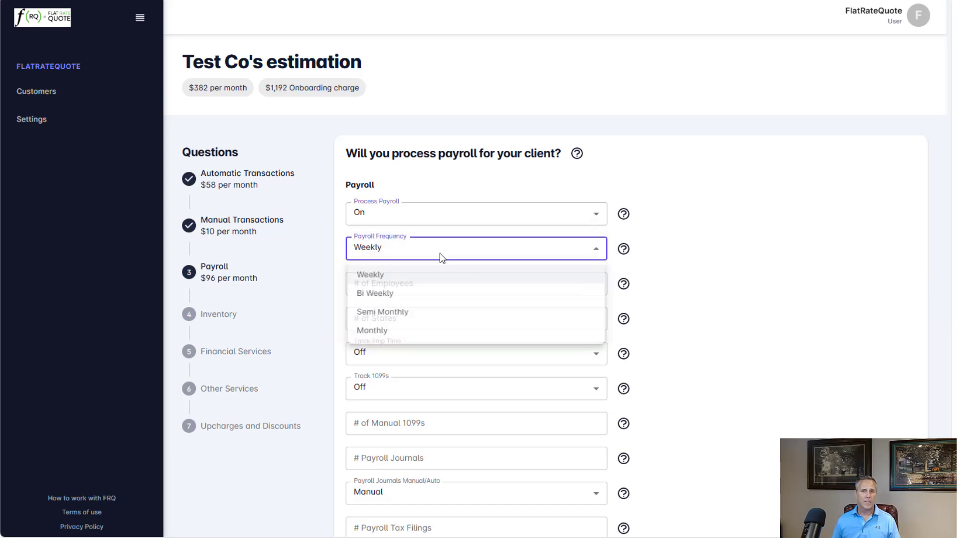
pyautogui.click(381, 316)
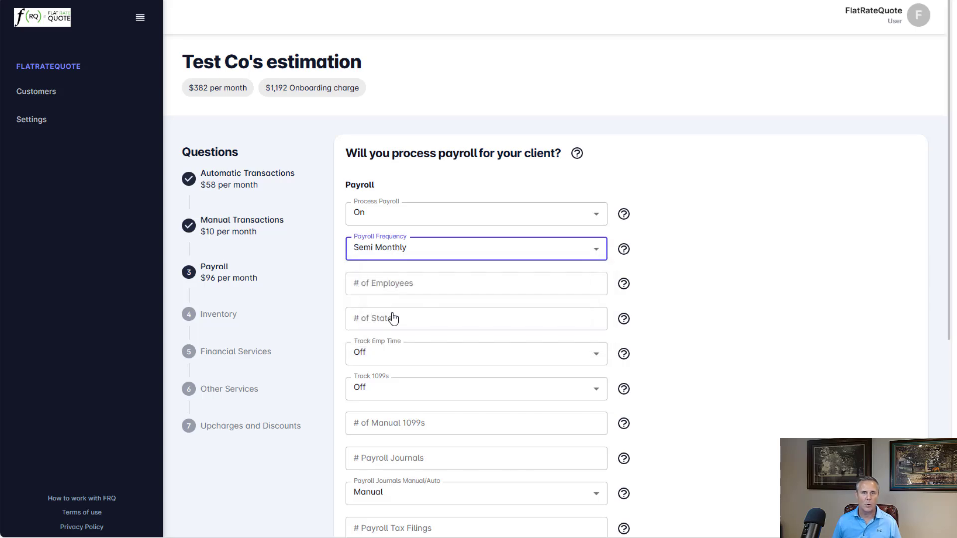
# - Enter 3 employees and 1 state for payroll
pyautogui.click(393, 280)
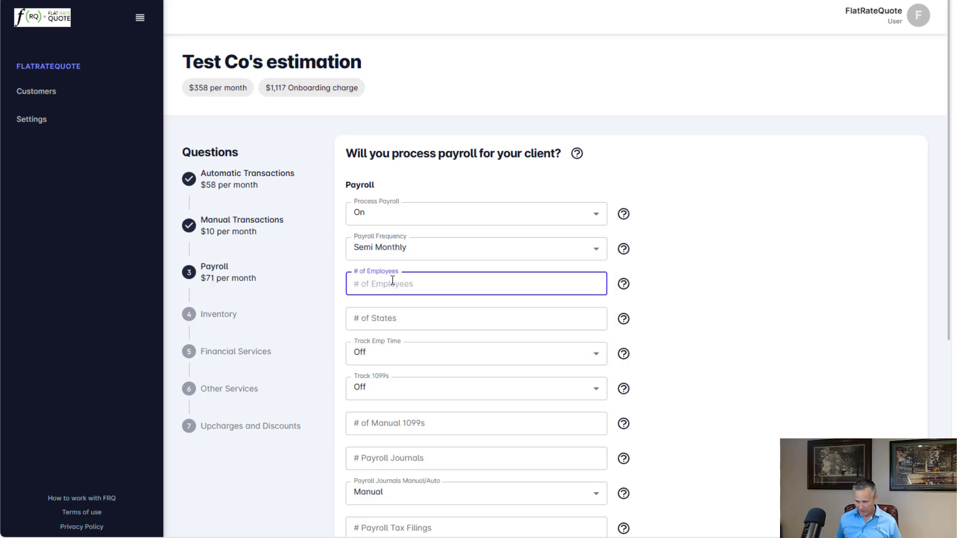
pyautogui.write('3')
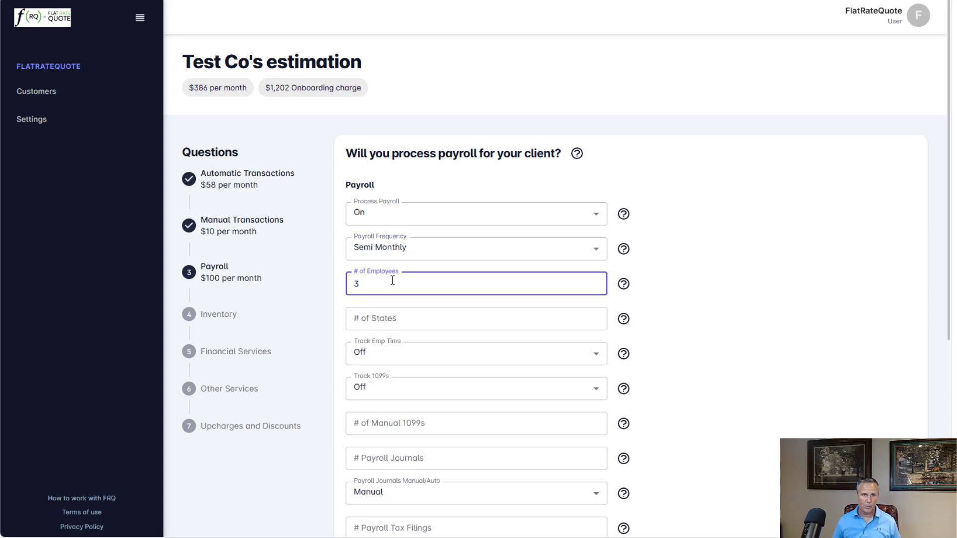
pyautogui.click(398, 323)
pyautogui.write('1')
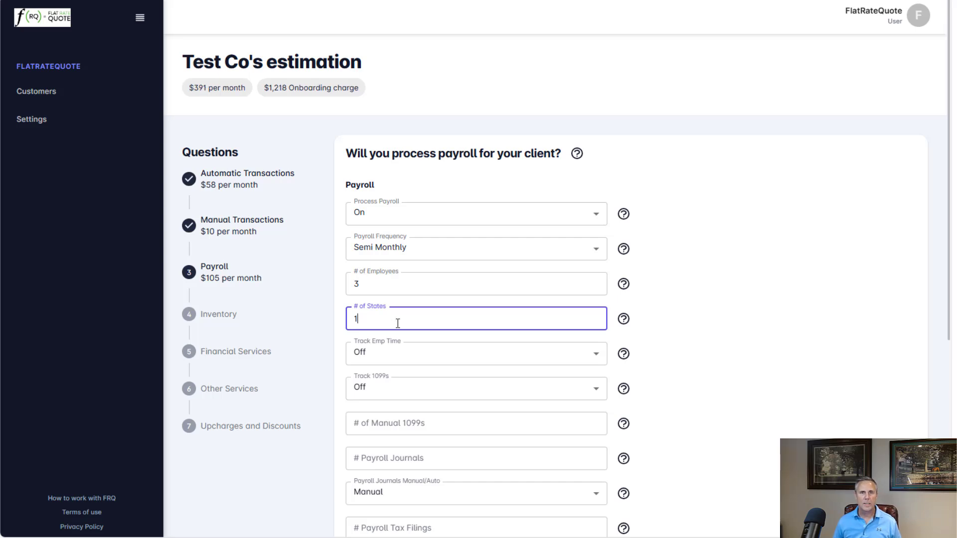
pyautogui.press('Tab')
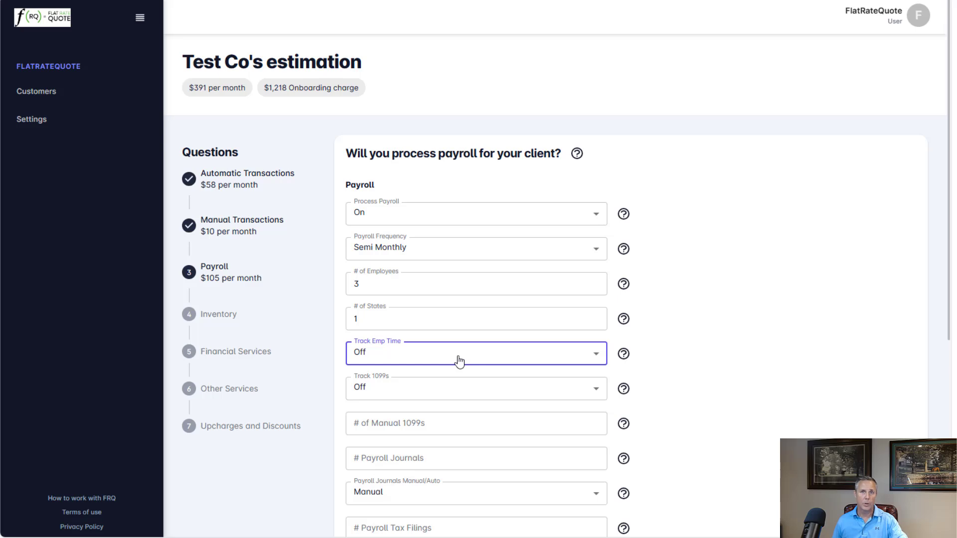
# - Keep employee time tracking off and turn Track 1099s on
pyautogui.click(458, 360)
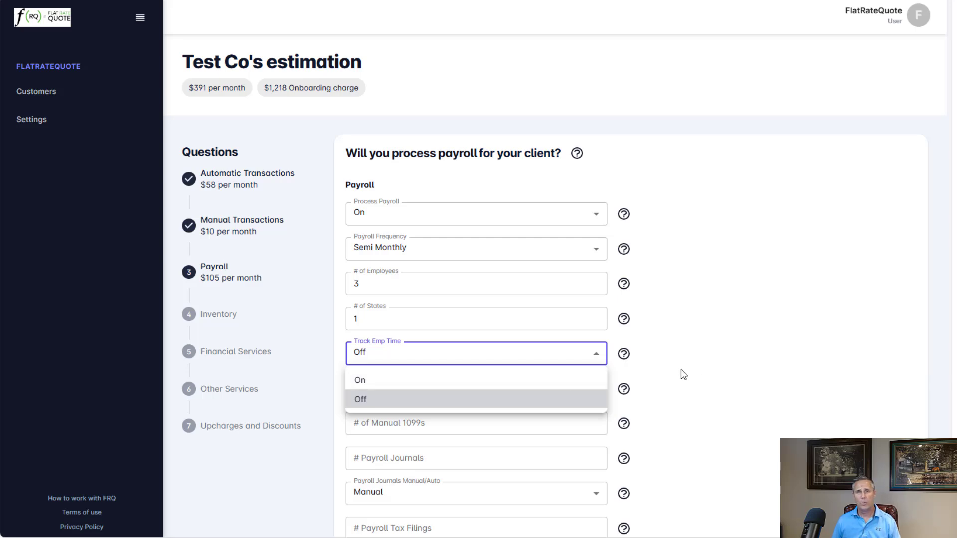
pyautogui.click(694, 343)
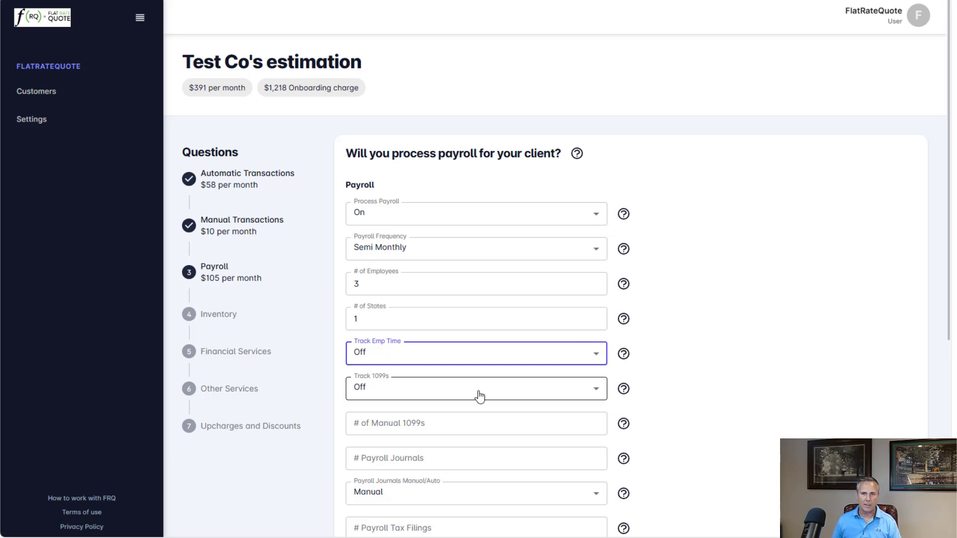
pyautogui.moveTo(623, 390)
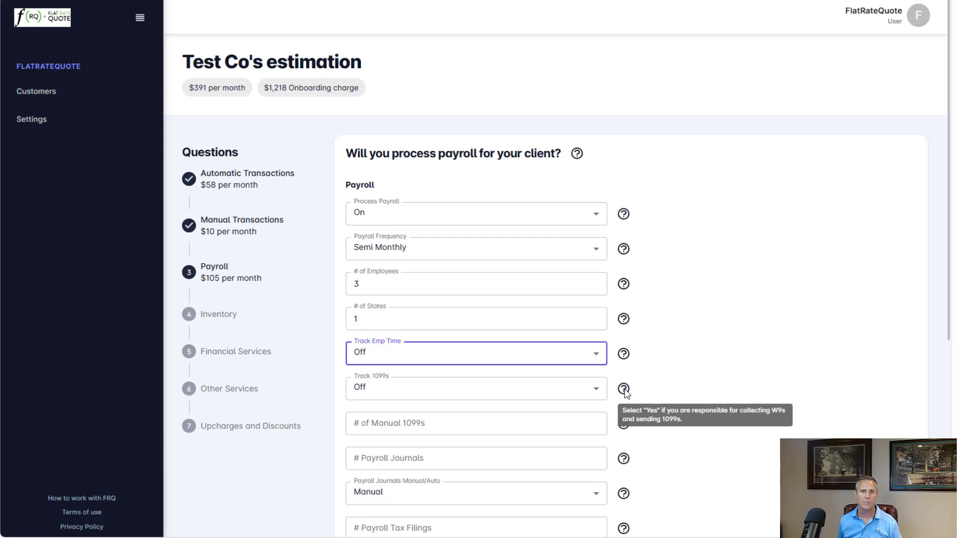
pyautogui.click(419, 394)
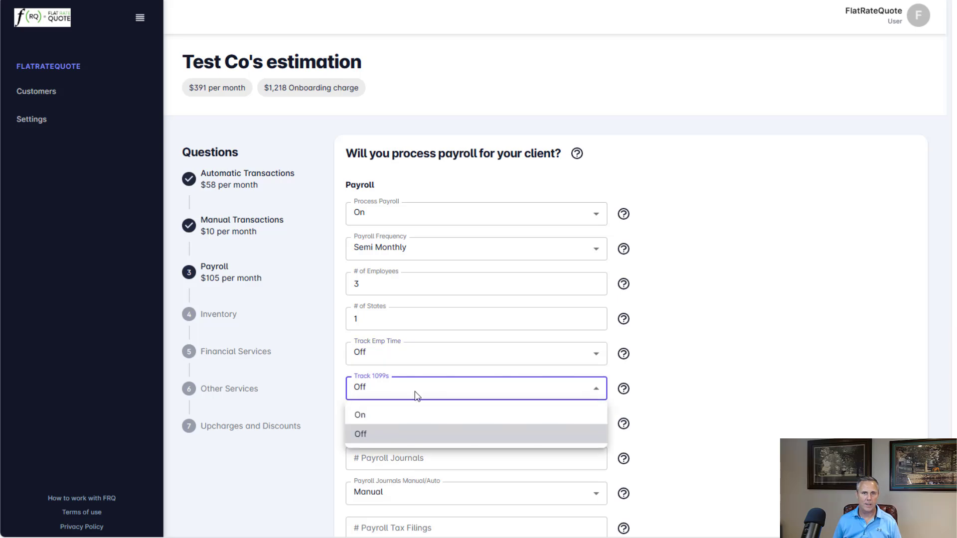
pyautogui.click(363, 416)
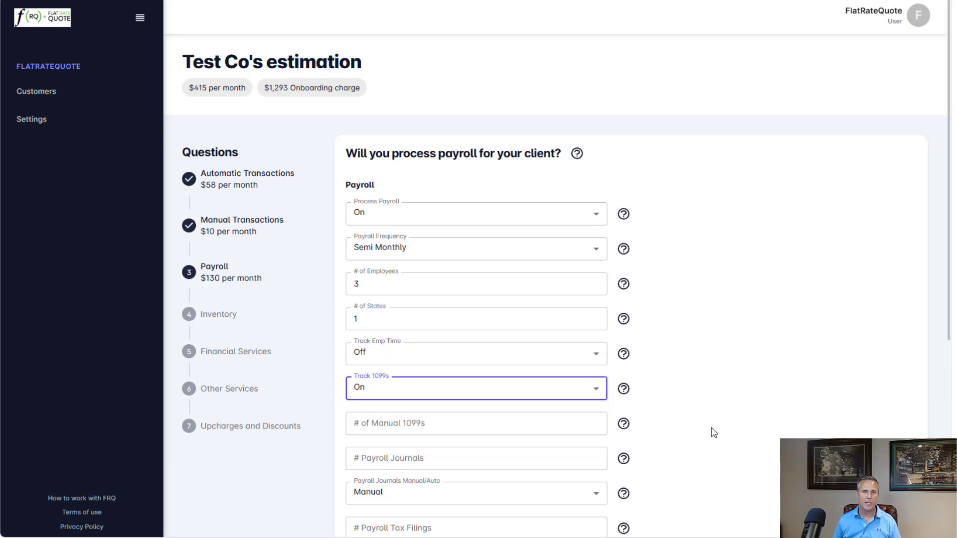
# - Enter 2 payroll journals and set the payroll journals option to Auto
pyautogui.scroll(-2, 704, 429)
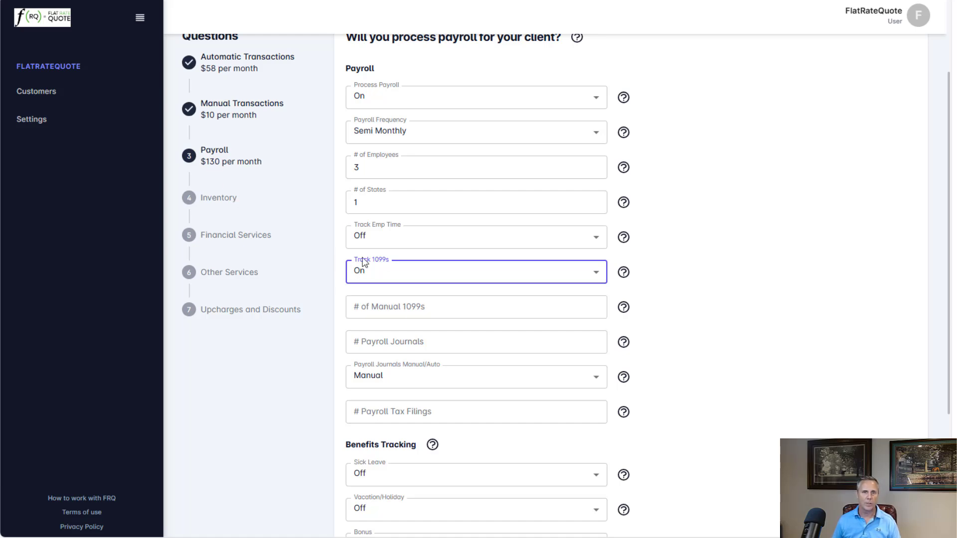
pyautogui.click(398, 341)
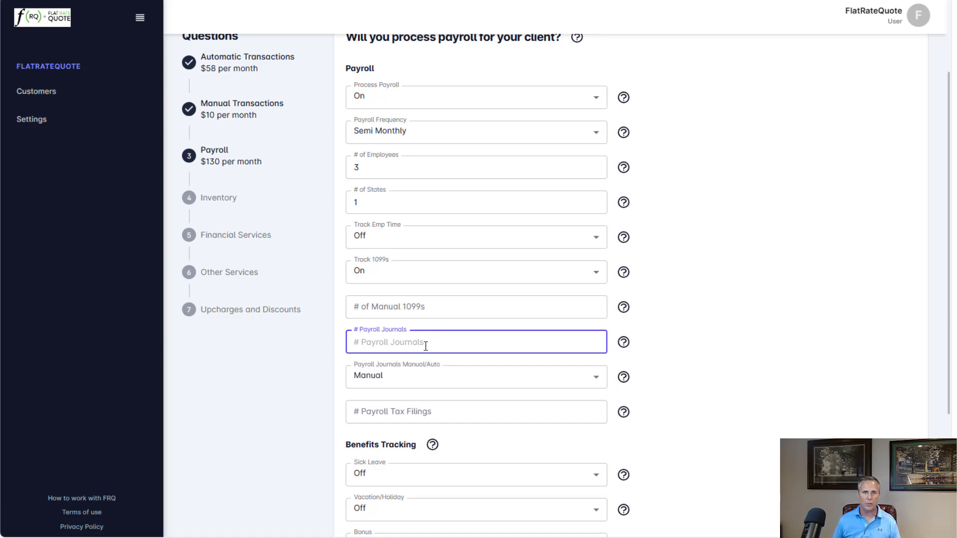
pyautogui.write('2')
pyautogui.press('Tab')
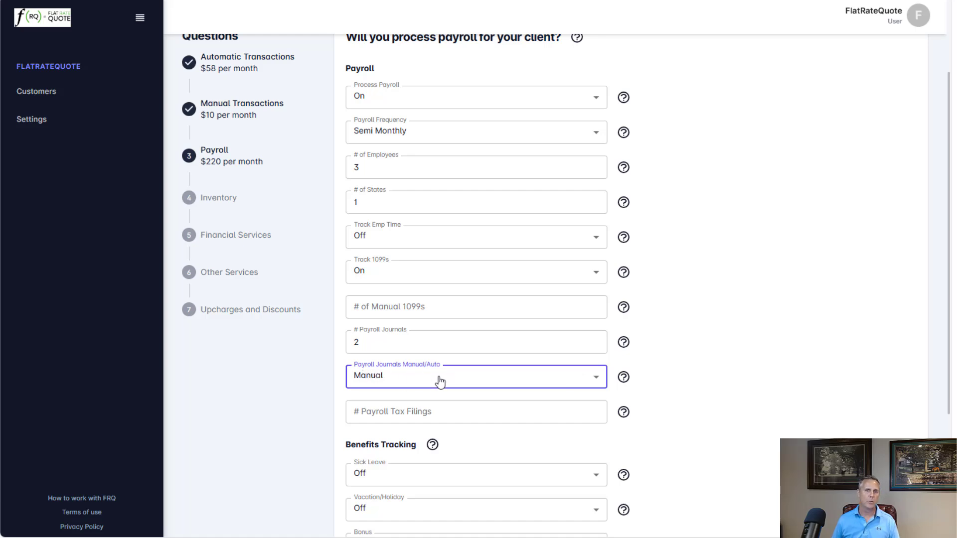
pyautogui.click(397, 385)
pyautogui.click(377, 425)
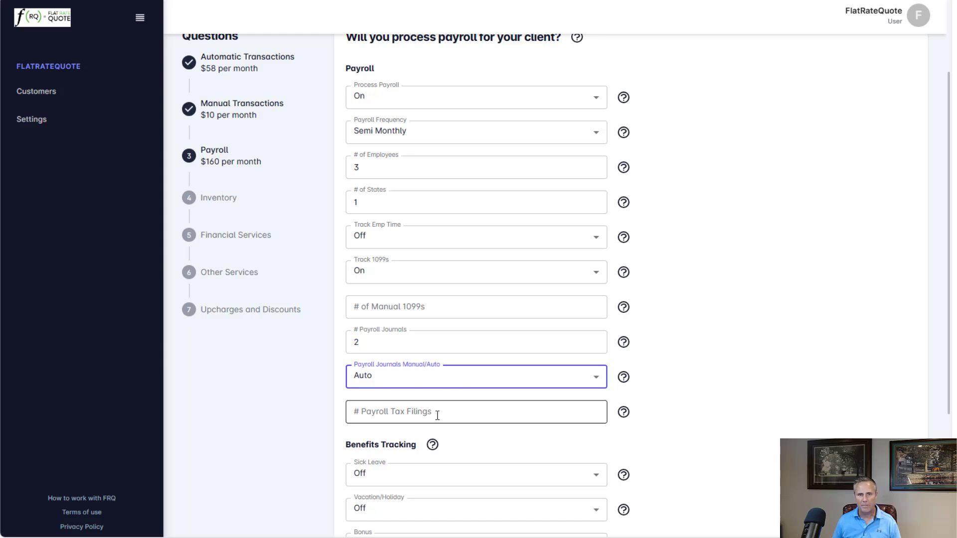
# - Turn on Sick Leave and Vacation/Holiday benefits tracking
pyautogui.scroll(-4, 441, 416)
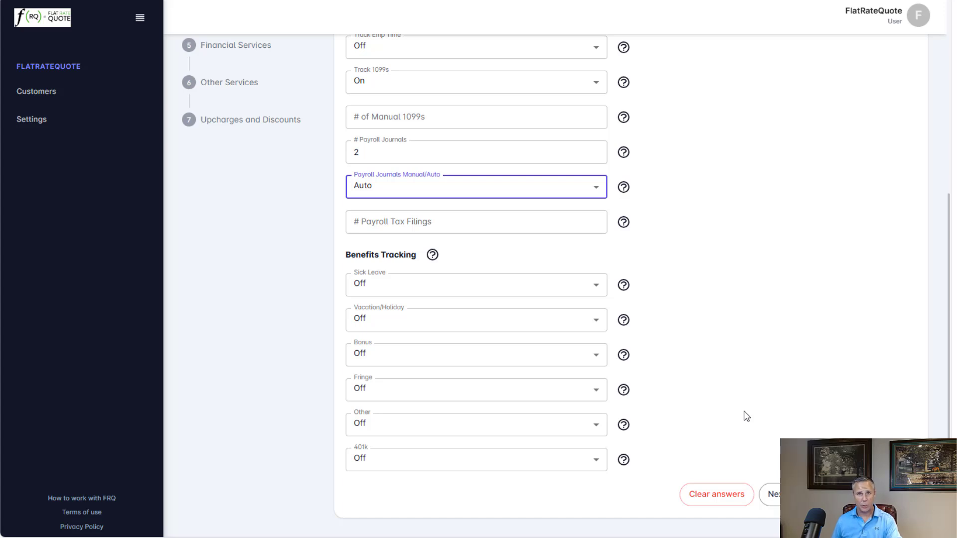
pyautogui.click(384, 286)
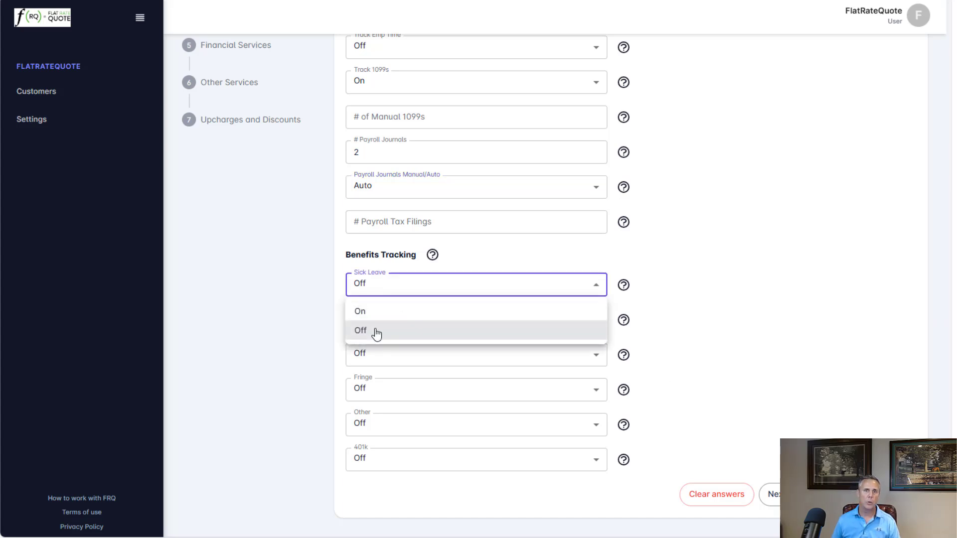
pyautogui.click(371, 311)
pyautogui.click(384, 324)
pyautogui.click(382, 344)
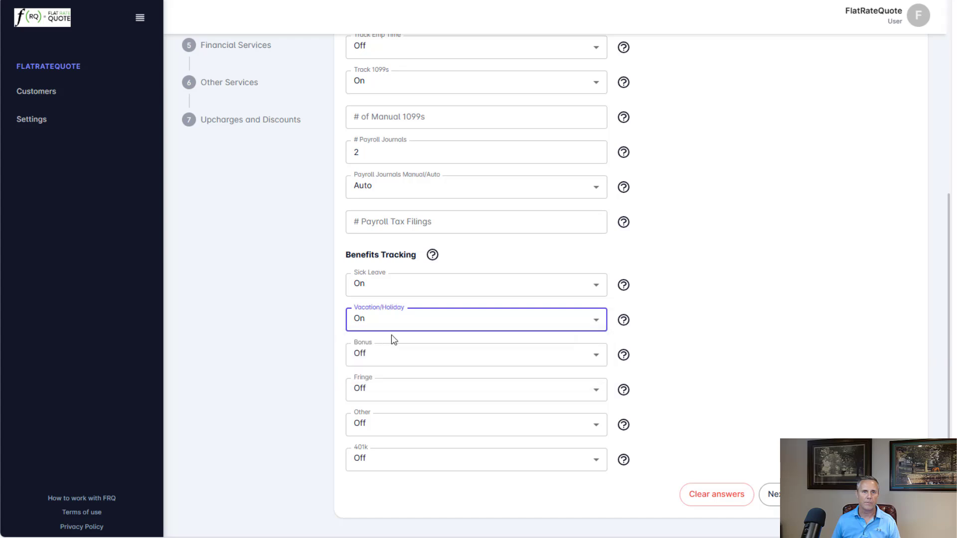
# - Continue to the inventory question and answer Yes to helping the client manage inventory
pyautogui.scroll(6, 393, 338)
pyautogui.moveTo(264, 268); pyautogui.dragTo(199, 248)
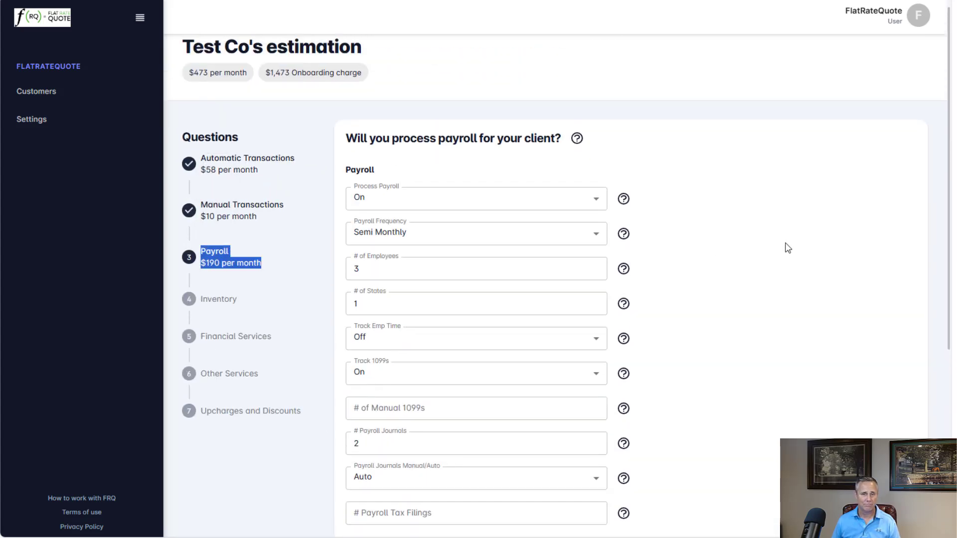
pyautogui.scroll(-5, 780, 248)
pyautogui.click(770, 494)
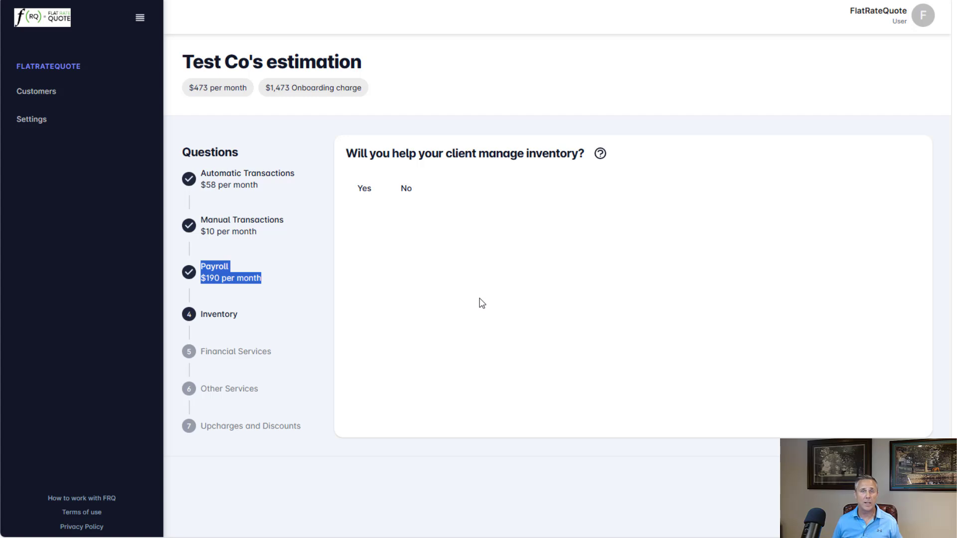
pyautogui.click(365, 190)
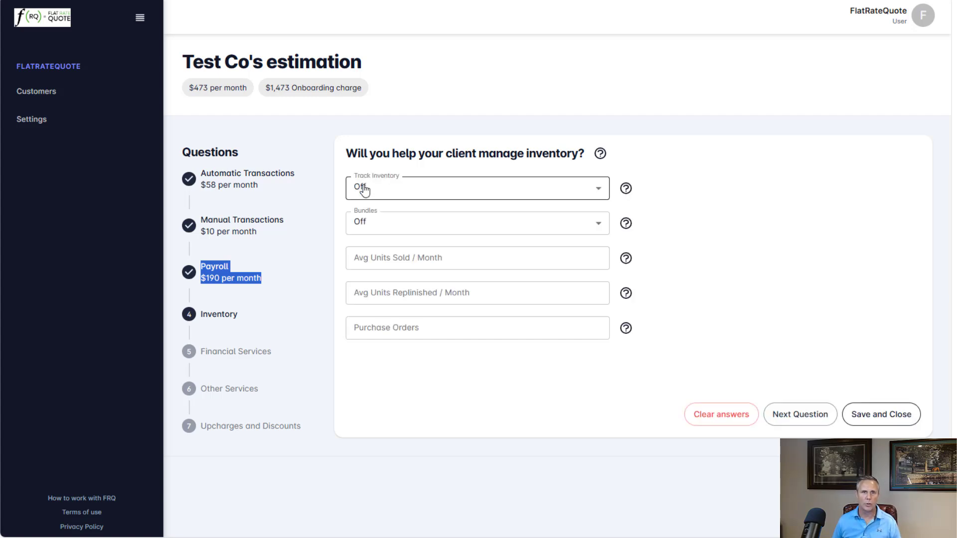
# - Turn Track Inventory on, and switch Bundles on and then back off
pyautogui.click(433, 190)
pyautogui.click(379, 215)
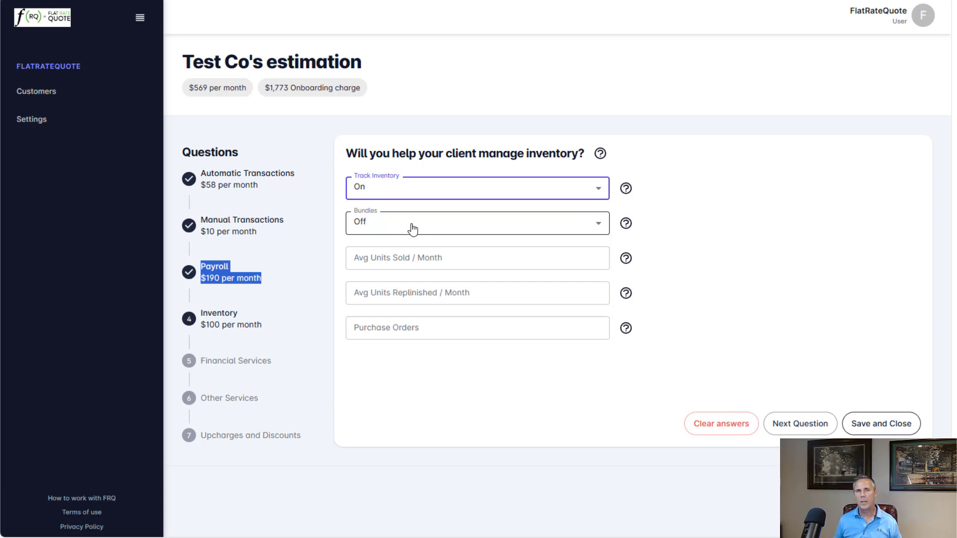
pyautogui.click(412, 229)
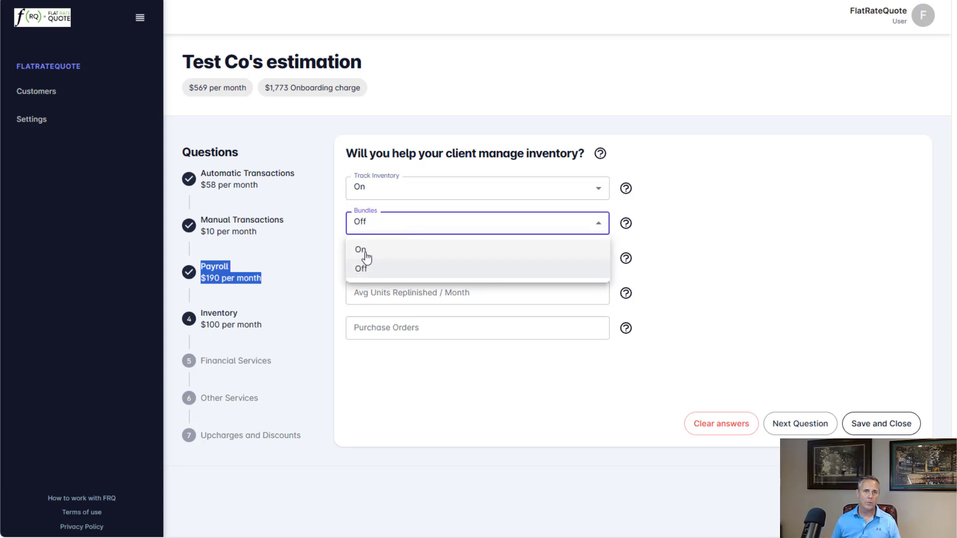
pyautogui.click(359, 249)
pyautogui.click(430, 229)
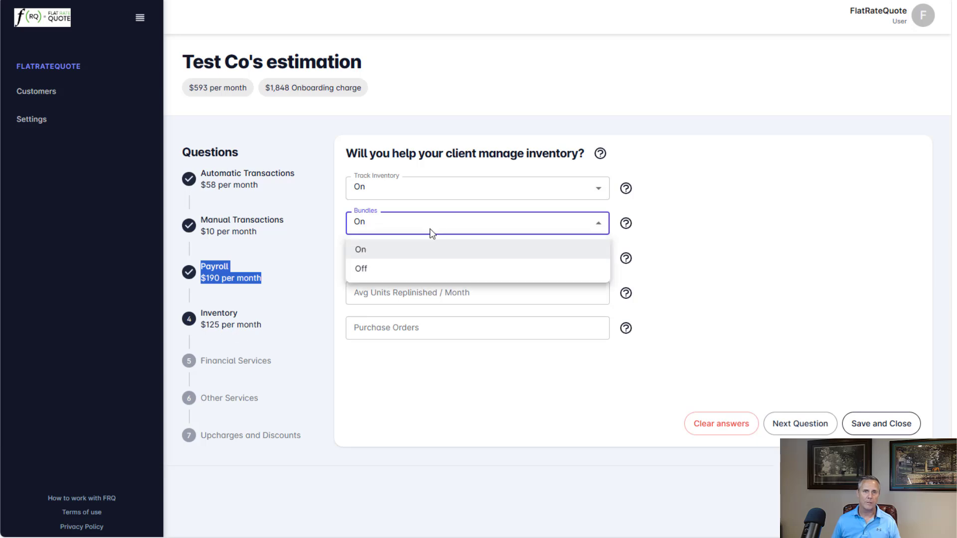
pyautogui.click(373, 270)
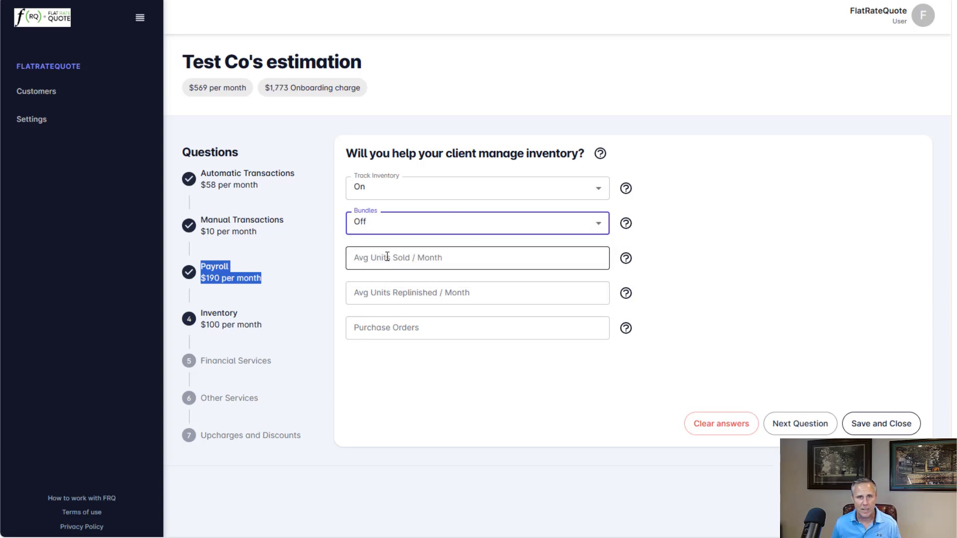
# - Enter 125 average units sold per month and 125 average units replenished per month
pyautogui.click(375, 257)
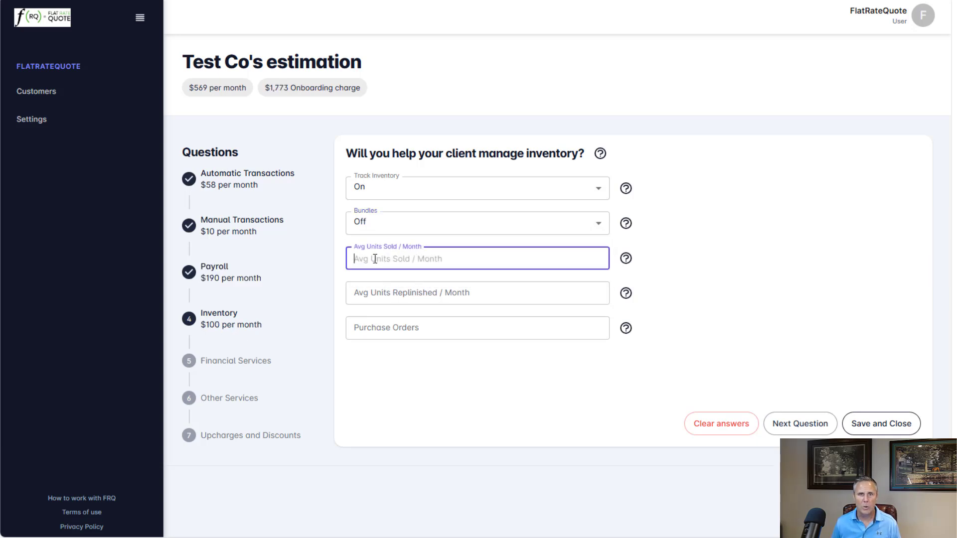
pyautogui.write('125')
pyautogui.click(418, 292)
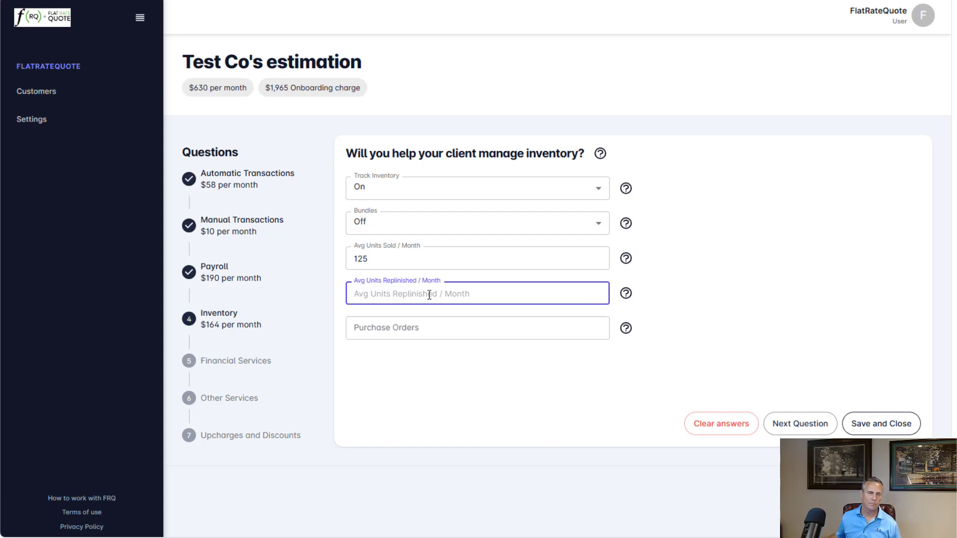
pyautogui.write('1')
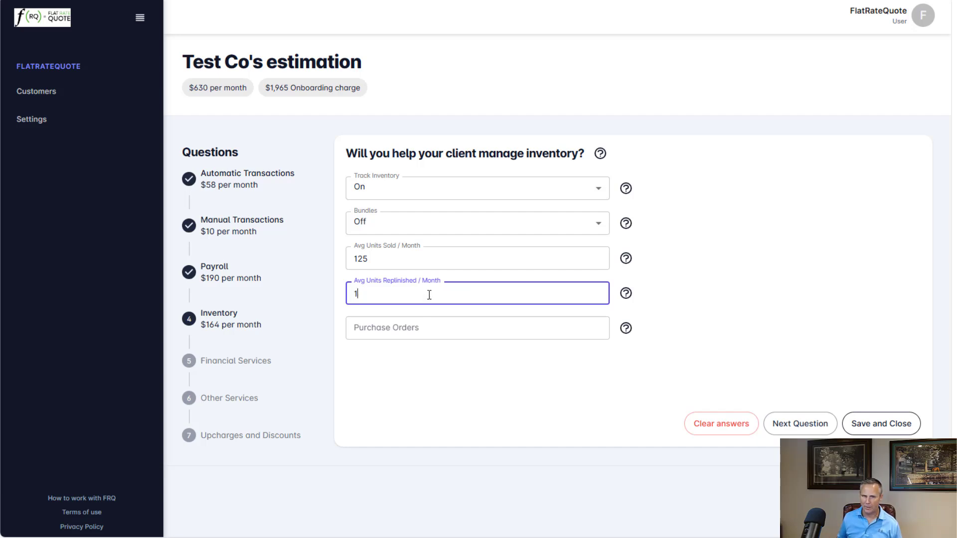
pyautogui.write('25')
pyautogui.press('Tab')
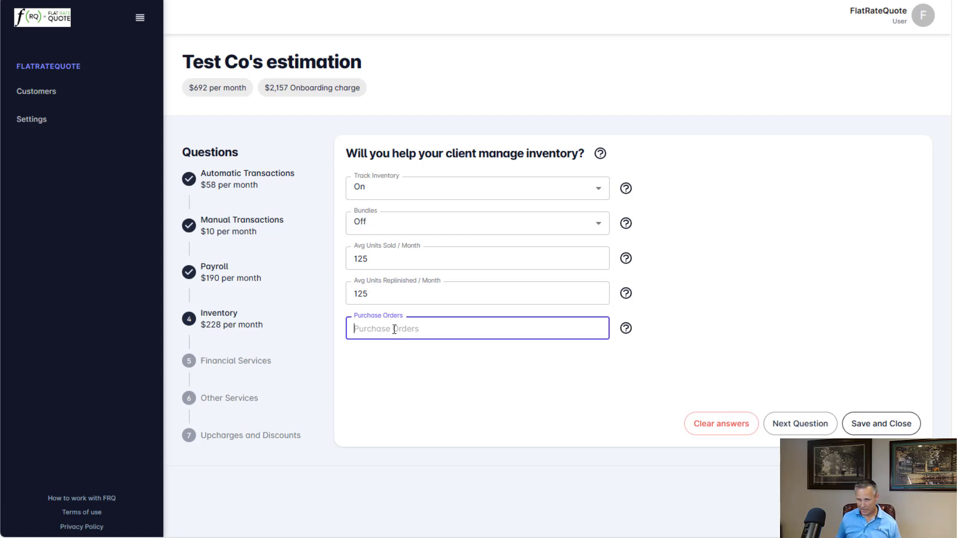
# - Enter 2 purchase orders and continue to the next question
pyautogui.write('2')
pyautogui.press('Tab')
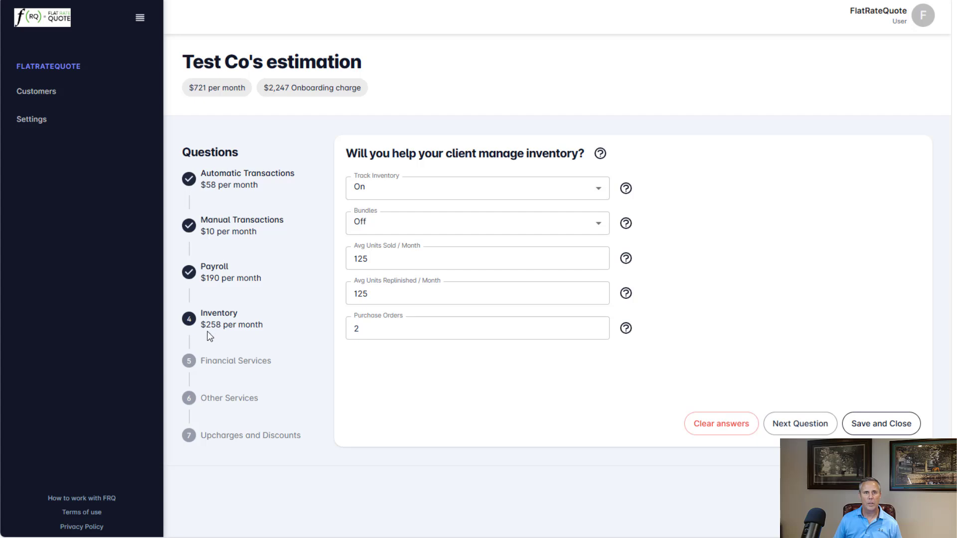
pyautogui.click(800, 424)
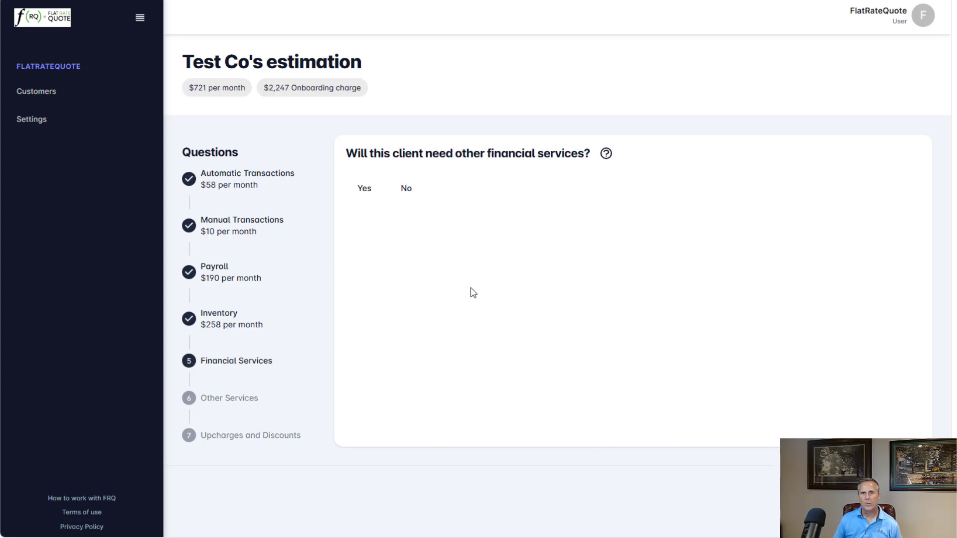
# - Answer Yes to other financial services and turn on the Cash Flow Forecast monthly service
pyautogui.click(365, 194)
pyautogui.scroll(-2, 705, 222)
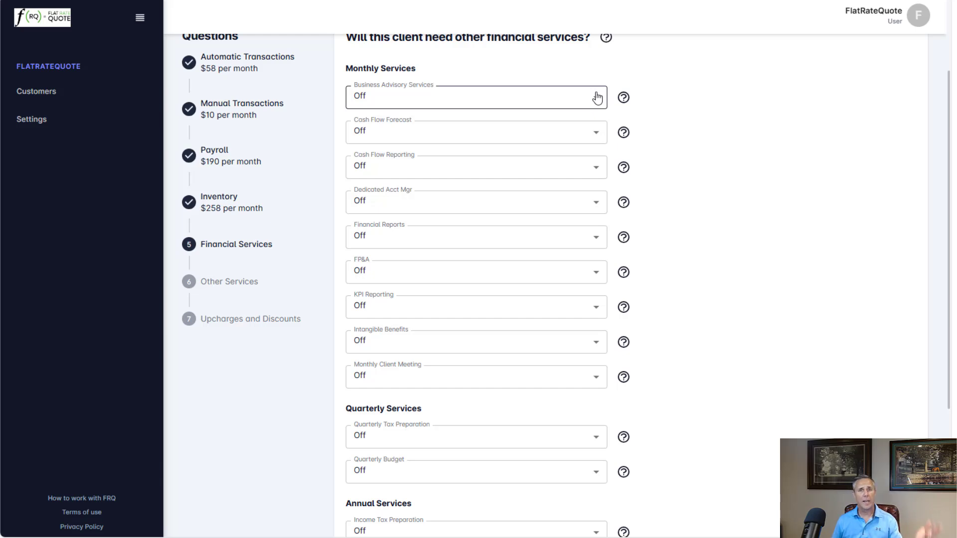
pyautogui.click(522, 105)
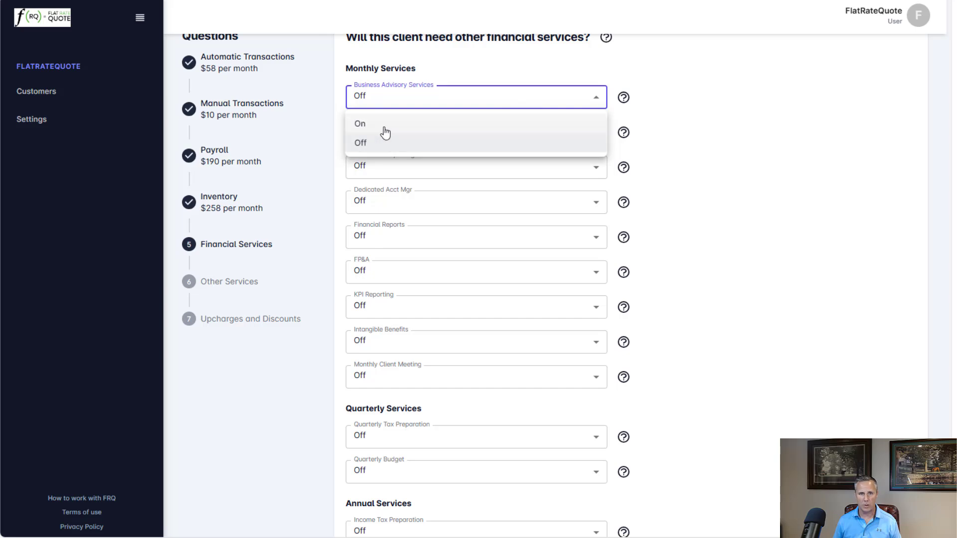
pyautogui.click(437, 153)
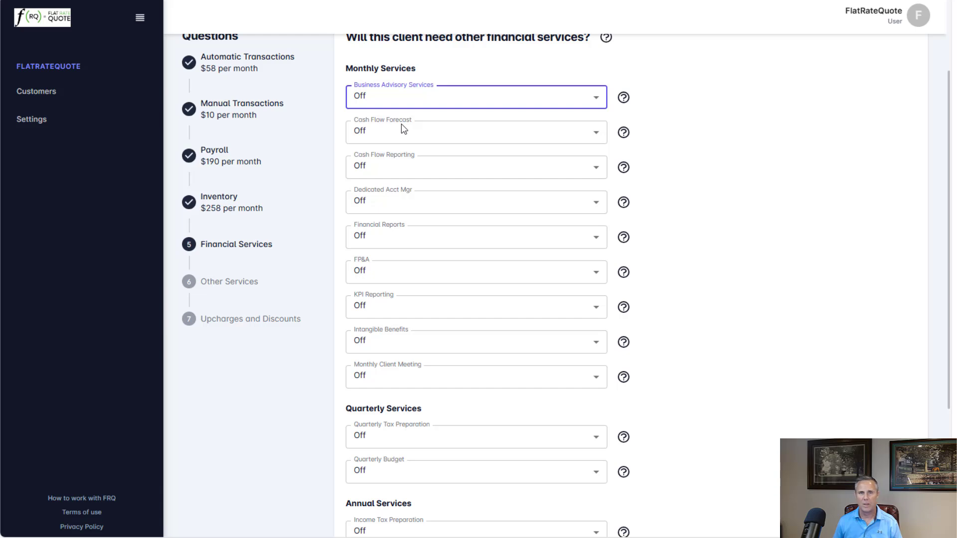
pyautogui.click(456, 135)
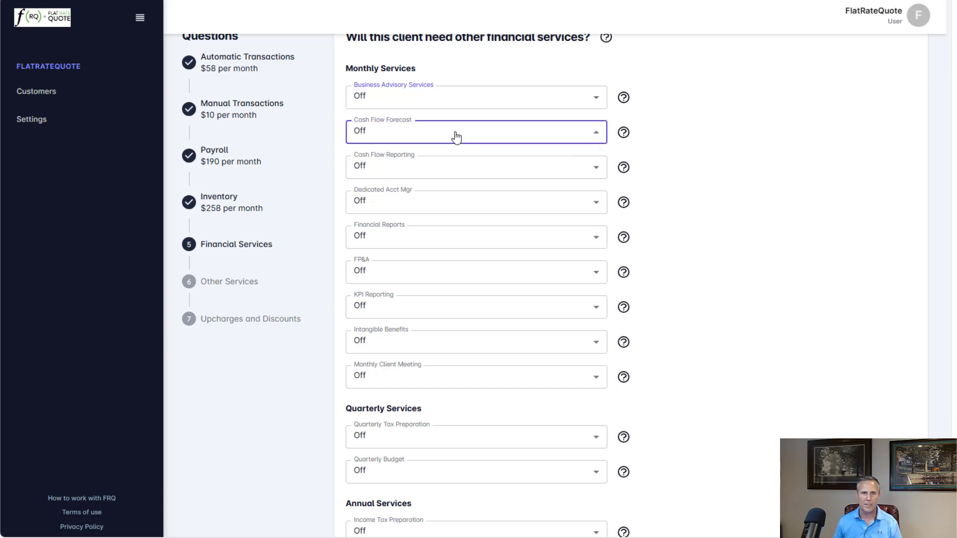
pyautogui.click(387, 160)
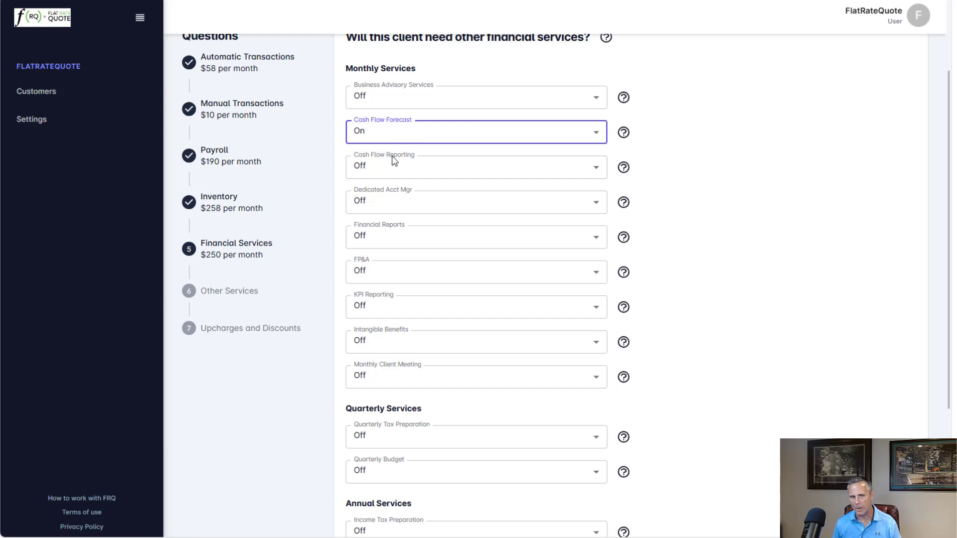
# - Turn on the Dedicated Acct Mgr and Financial Reports monthly services
pyautogui.click(450, 208)
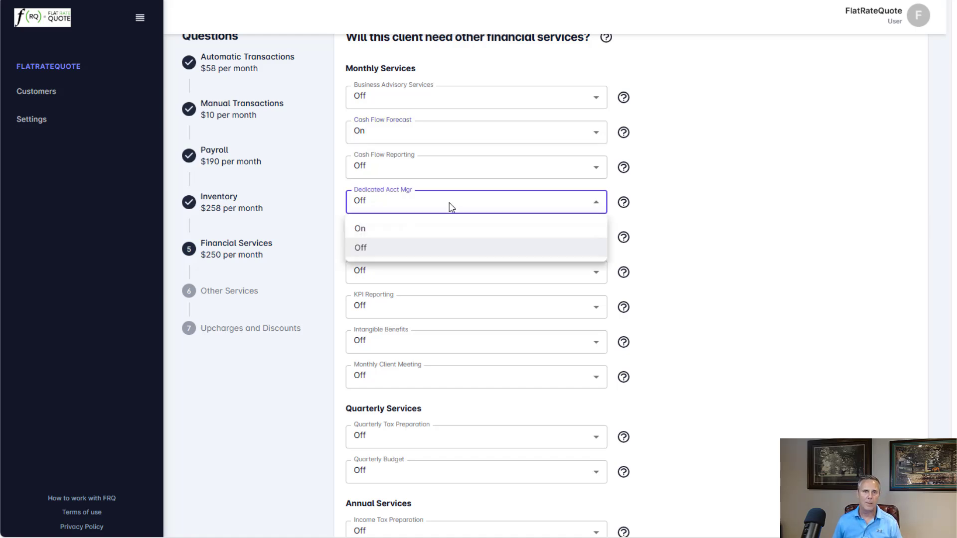
pyautogui.click(363, 230)
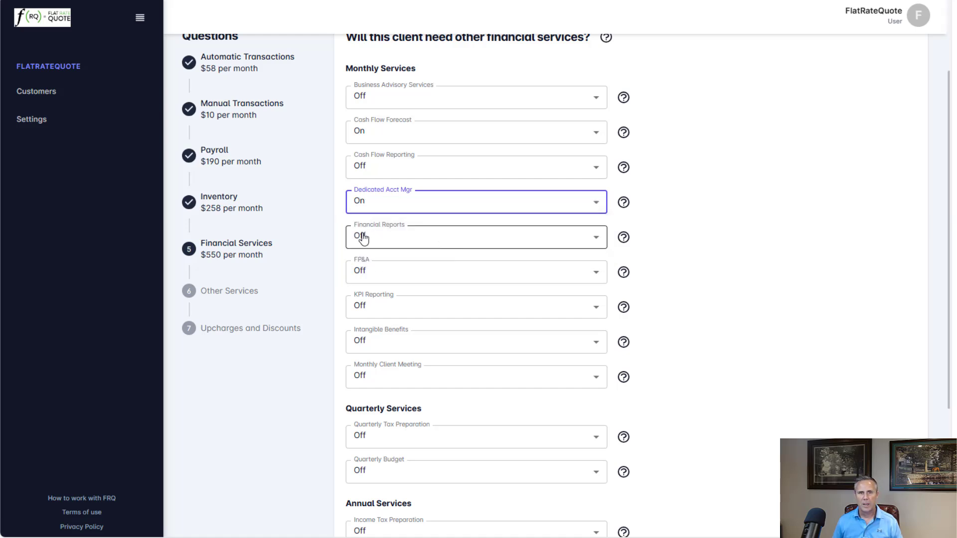
pyautogui.click(412, 244)
pyautogui.click(368, 267)
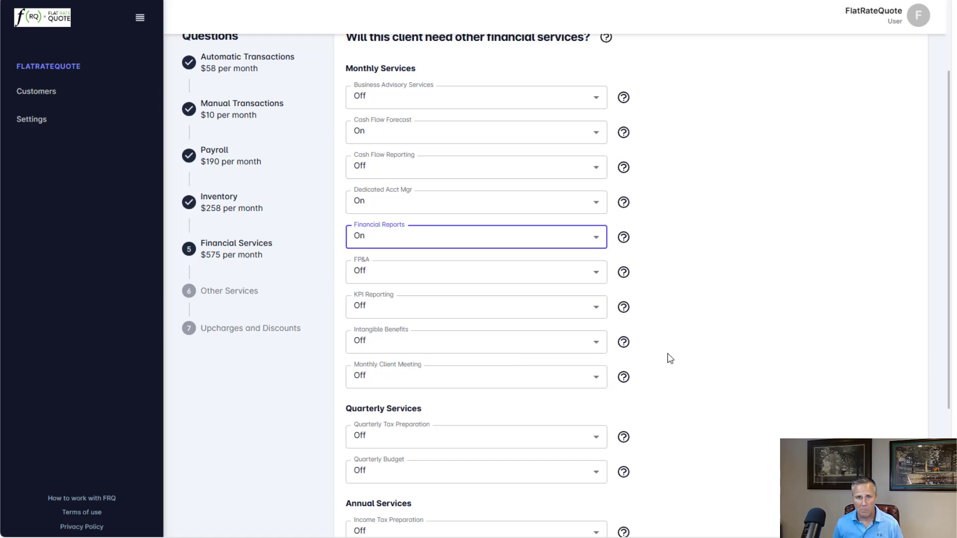
# - Continue past the remaining quarterly and annual services and answer Yes to including other services
pyautogui.scroll(-3, 673, 354)
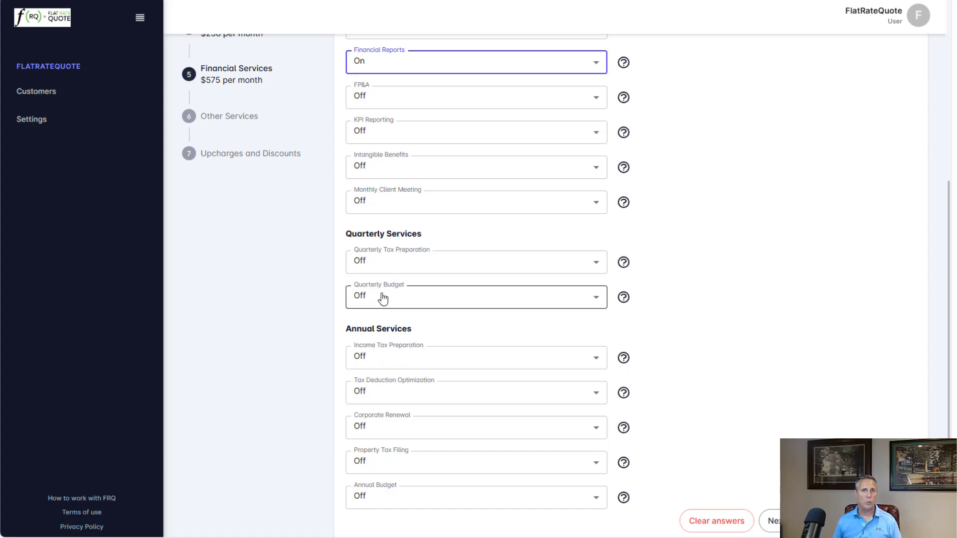
pyautogui.scroll(-1, 458, 409)
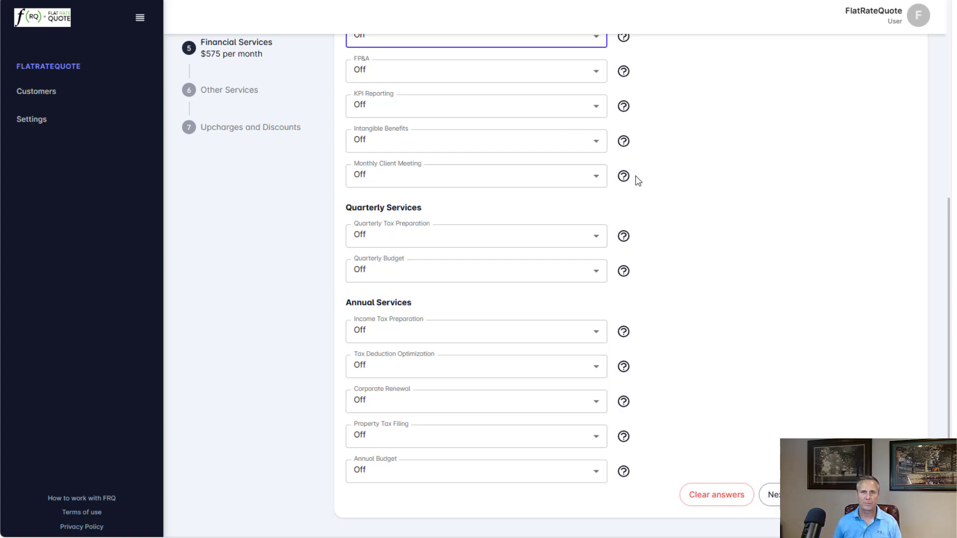
pyautogui.scroll(6, 643, 194)
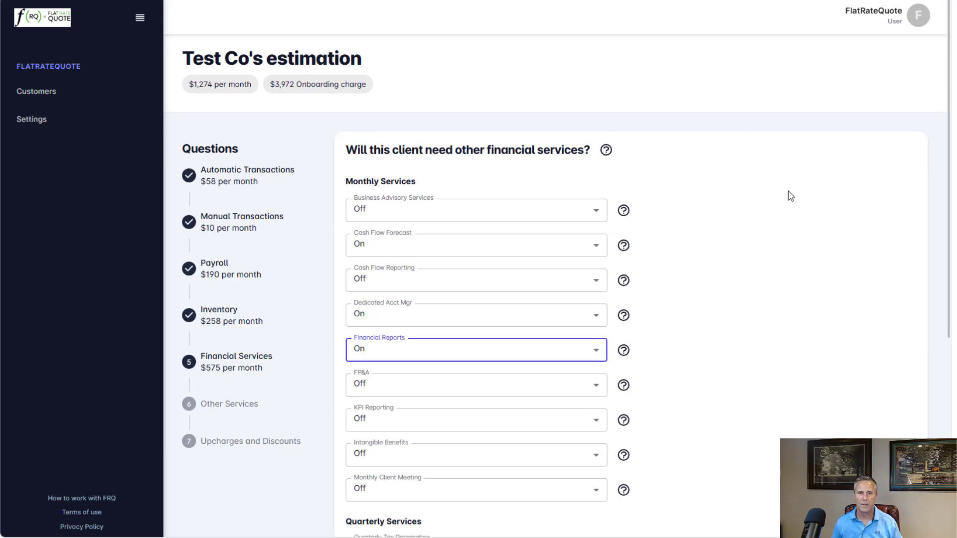
pyautogui.scroll(-5, 790, 197)
pyautogui.click(772, 493)
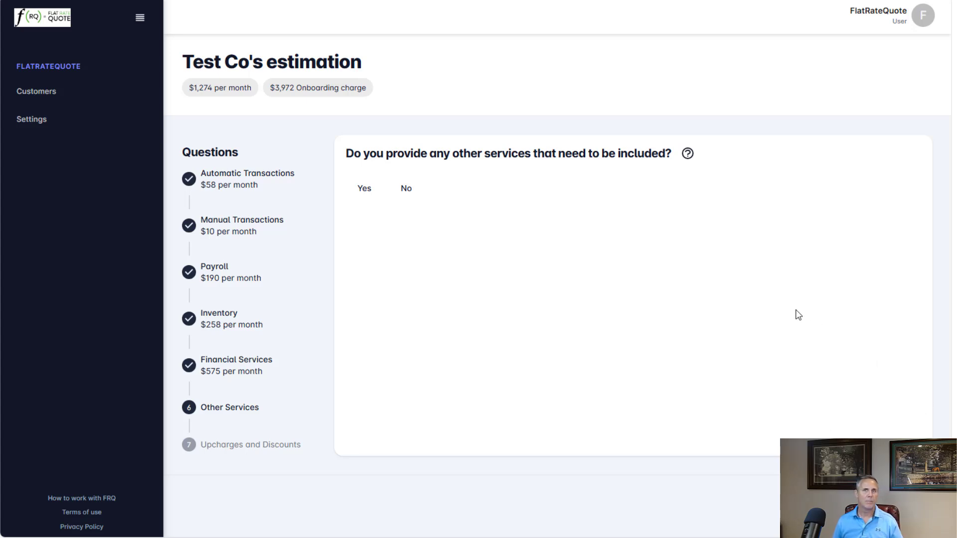
pyautogui.click(363, 191)
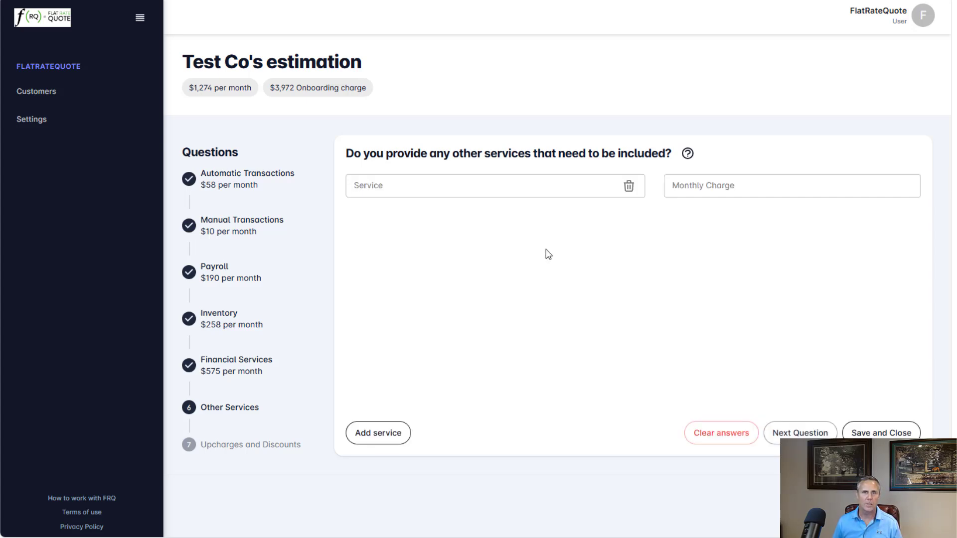
# - Add a 'Drive to post office' service with a monthly charge of 50
pyautogui.click(467, 184)
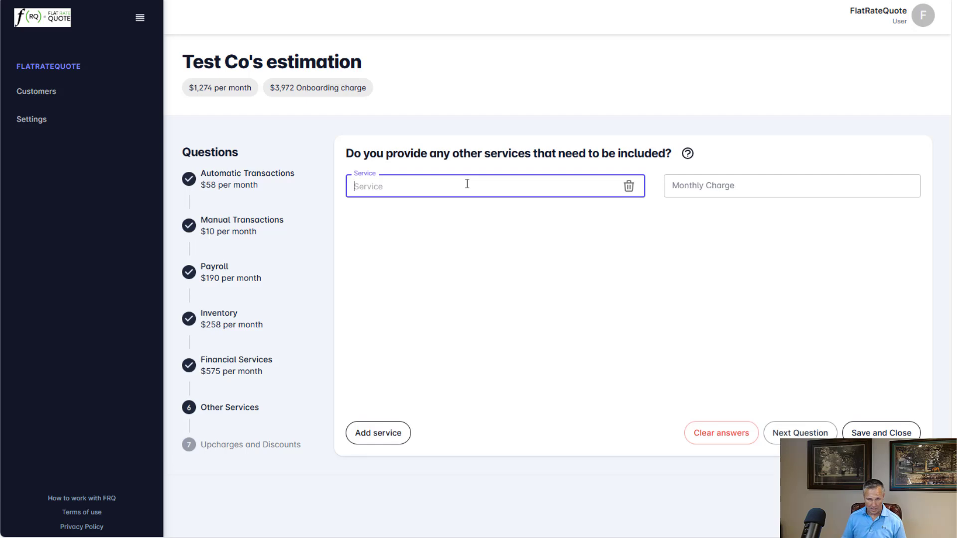
pyautogui.write('Drive to post office')
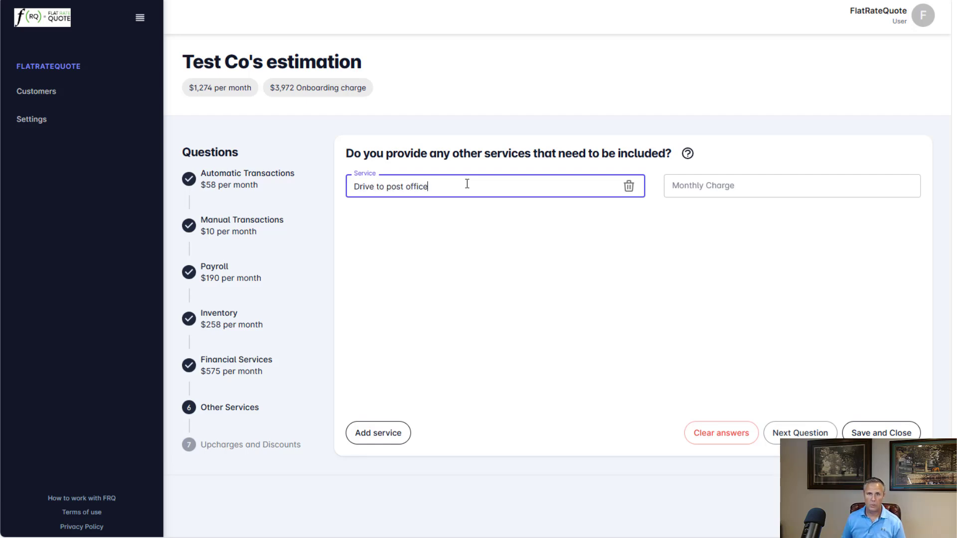
pyautogui.press('Return')
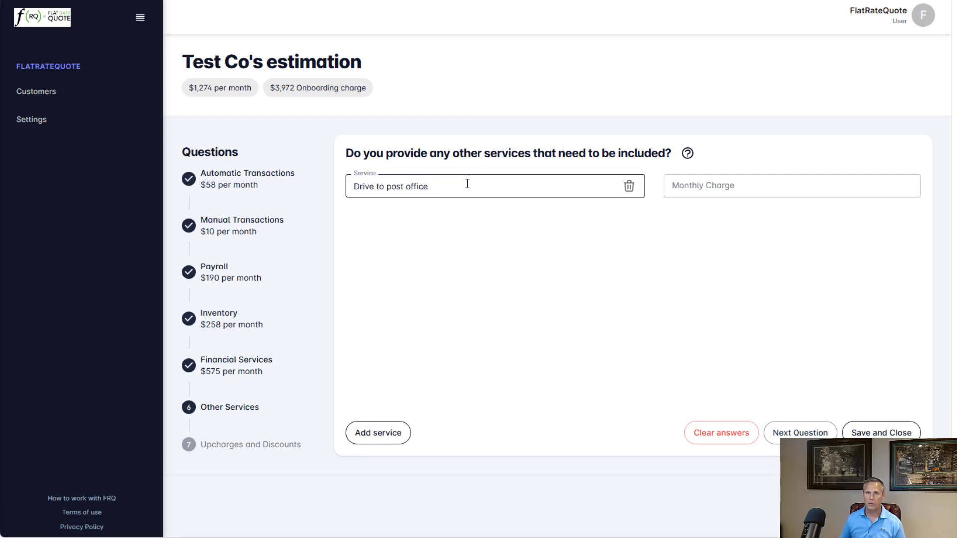
pyautogui.click(695, 188)
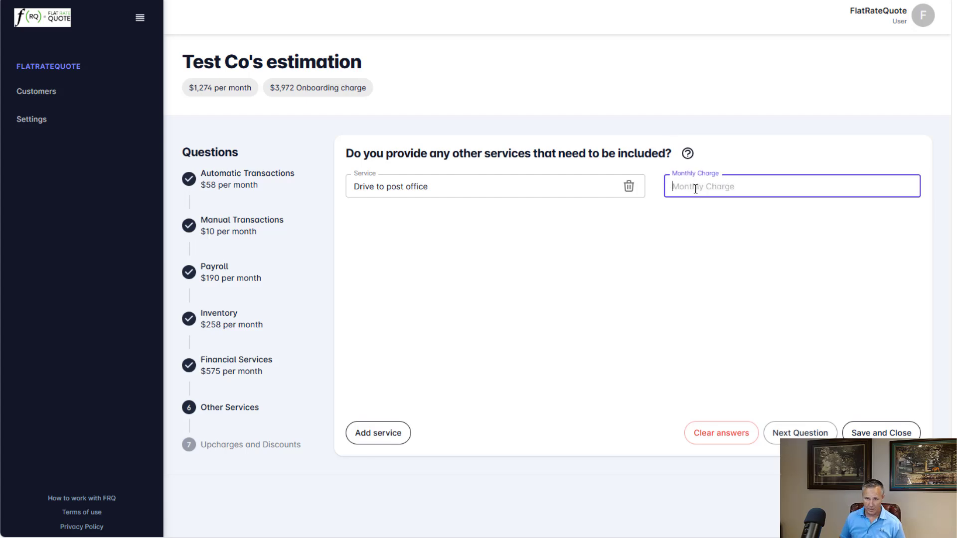
pyautogui.write('50')
pyautogui.press('Return')
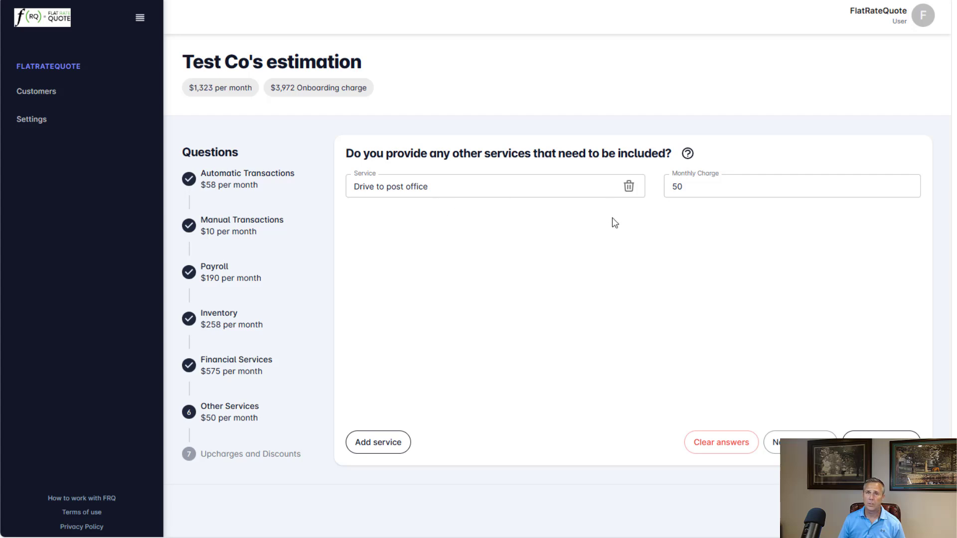
# - Add a 'Walk dogs on weekends' service at 50 monthly, then continue and answer Yes to upcharges or discounts
pyautogui.click(377, 442)
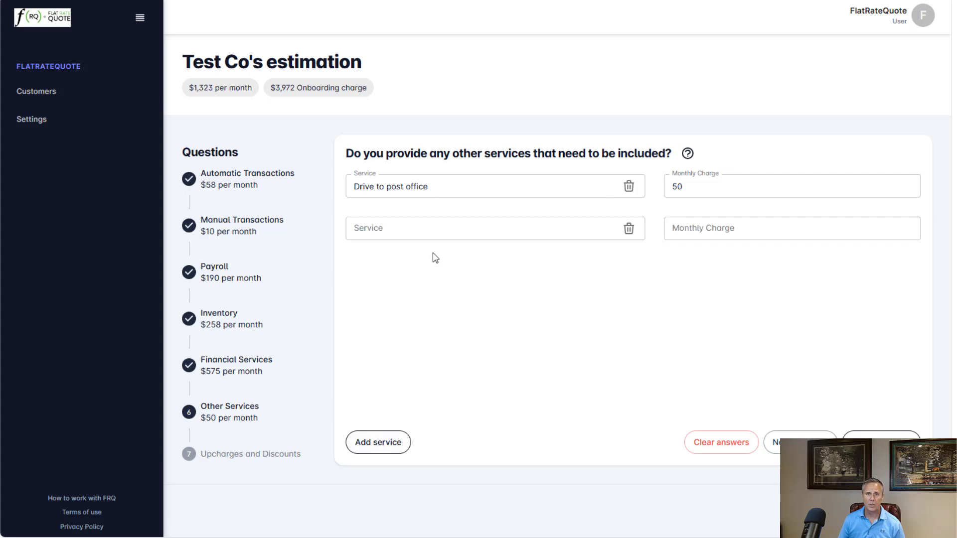
pyautogui.click(431, 233)
pyautogui.write('Walk ')
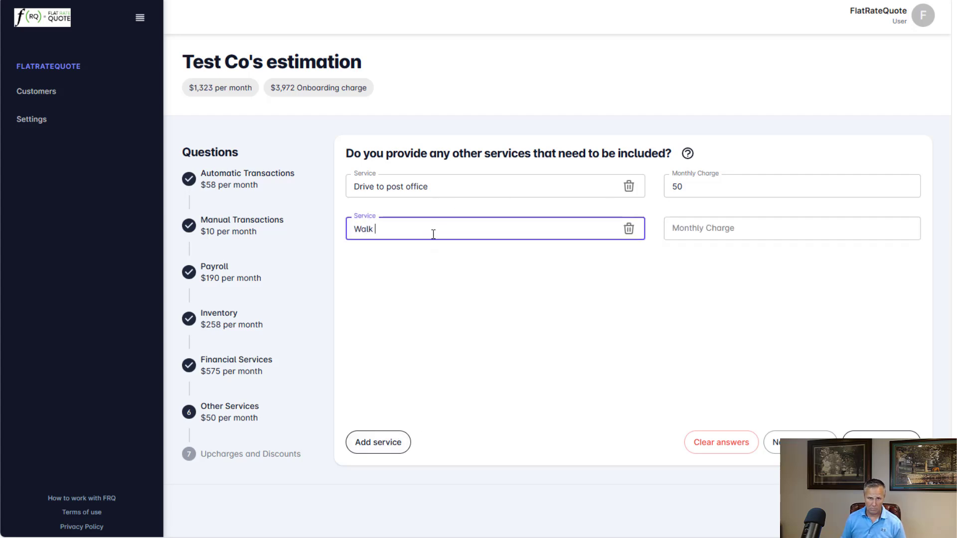
pyautogui.write('dogs on wee')
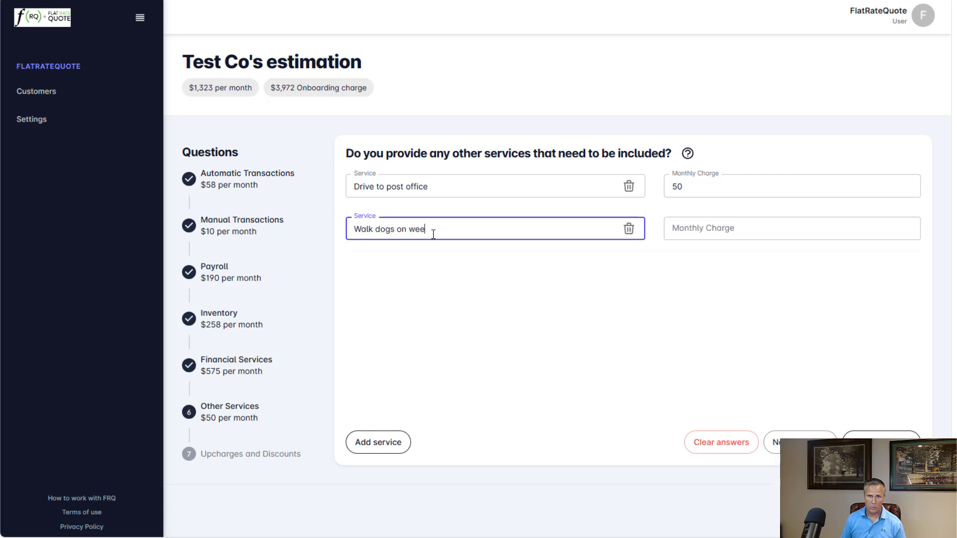
pyautogui.write('kends')
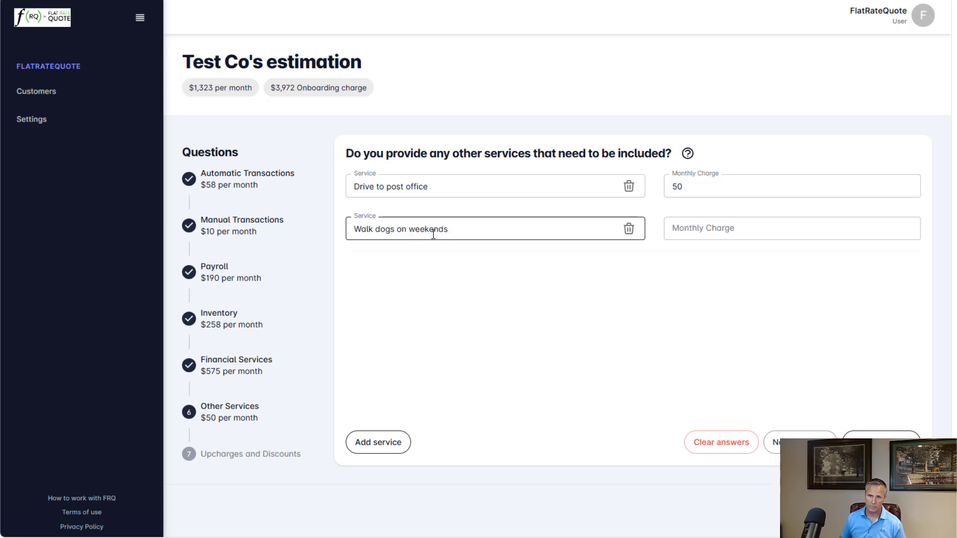
pyautogui.click(722, 226)
pyautogui.write('50')
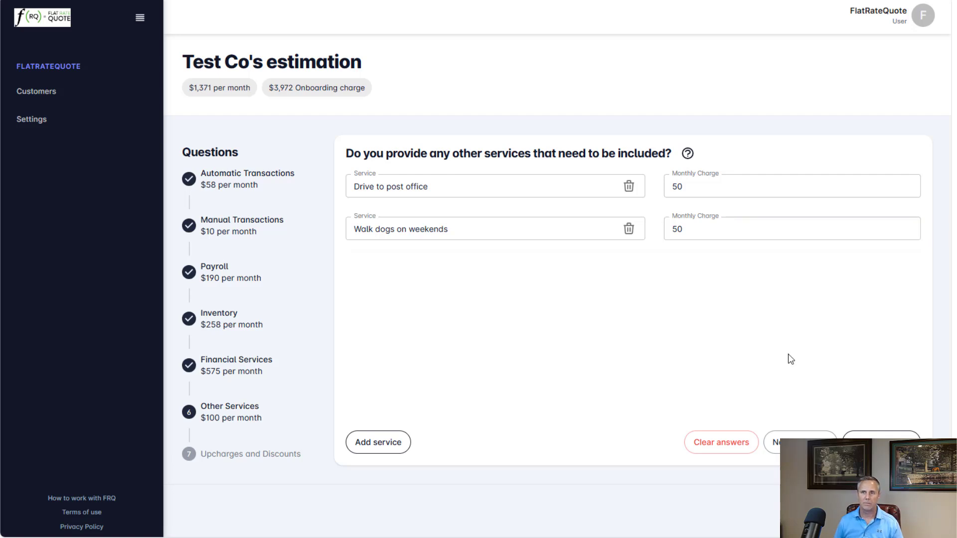
pyautogui.click(800, 442)
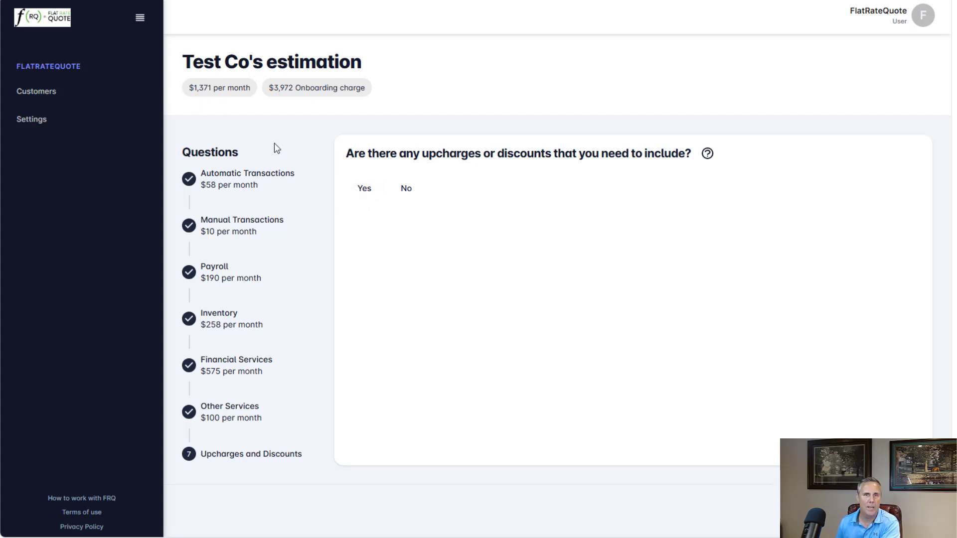
pyautogui.click(364, 190)
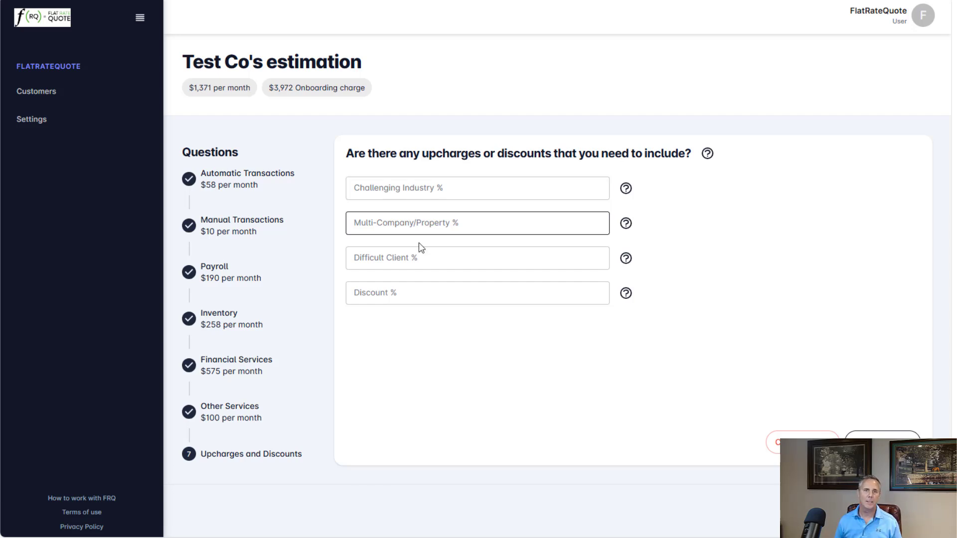
# - Set the Difficult Client upcharge to 25%
pyautogui.click(409, 261)
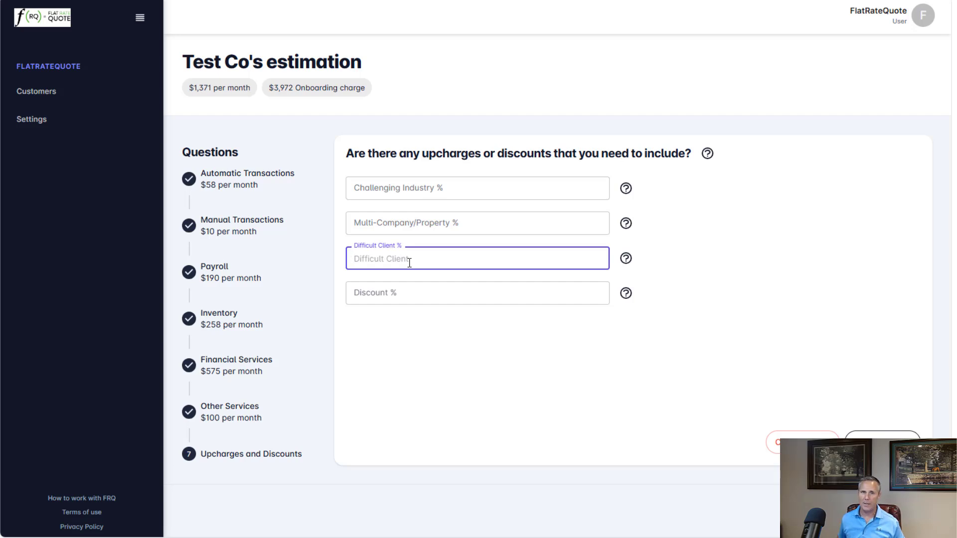
pyautogui.write('25')
pyautogui.click(552, 283)
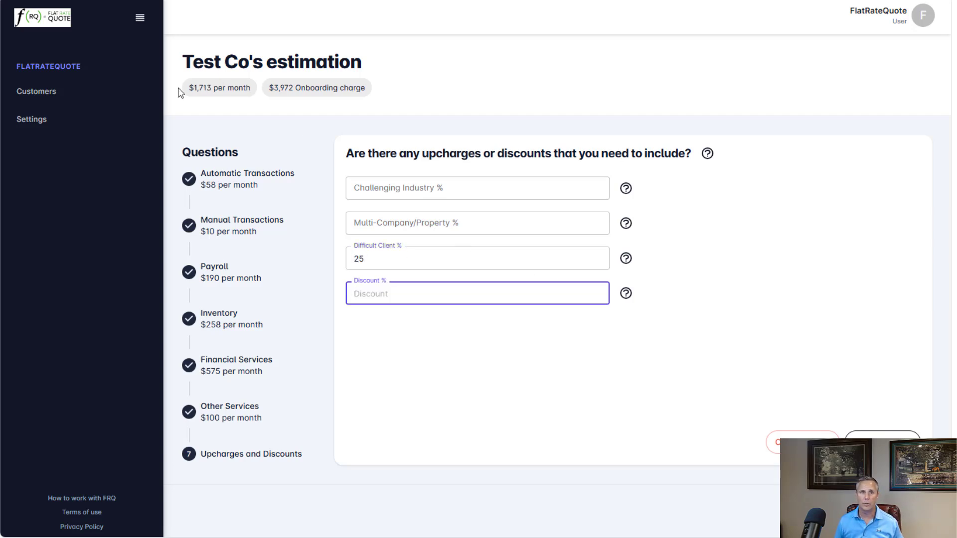
# - Change the Difficult Client upcharge to 0%
pyautogui.hotkey('shift', 'Tab')
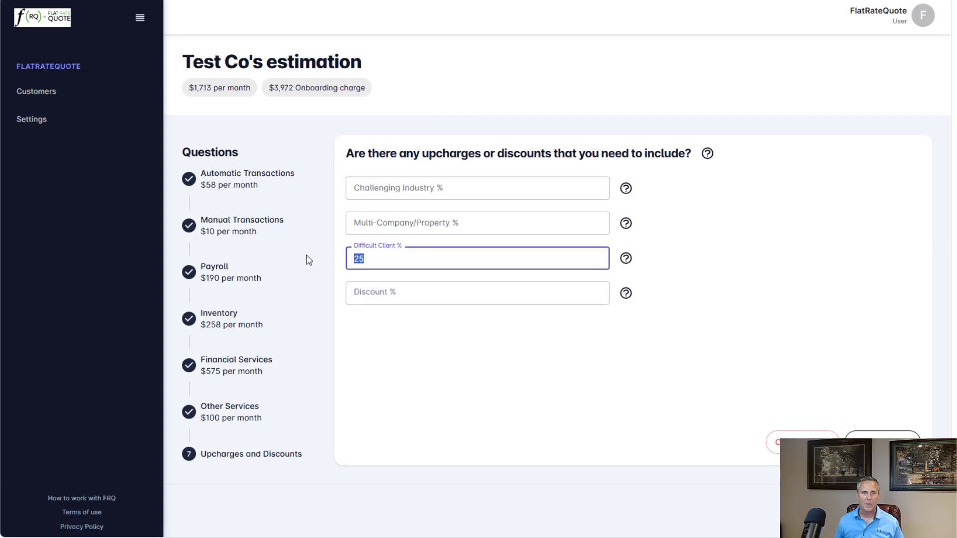
pyautogui.write('0')
pyautogui.press('Tab')
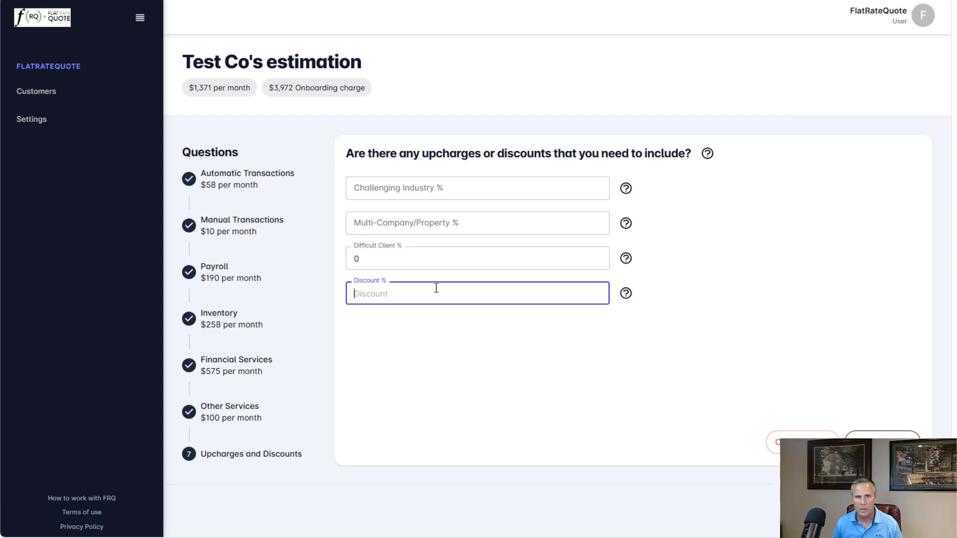
# - Enter a 10% discount and finish the estimation questionnaire
pyautogui.write('10')
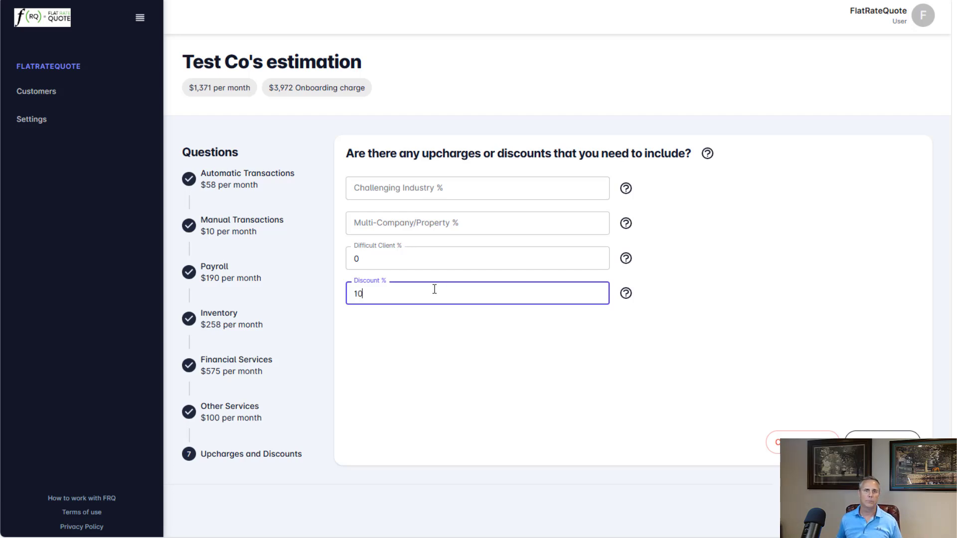
pyautogui.click(459, 393)
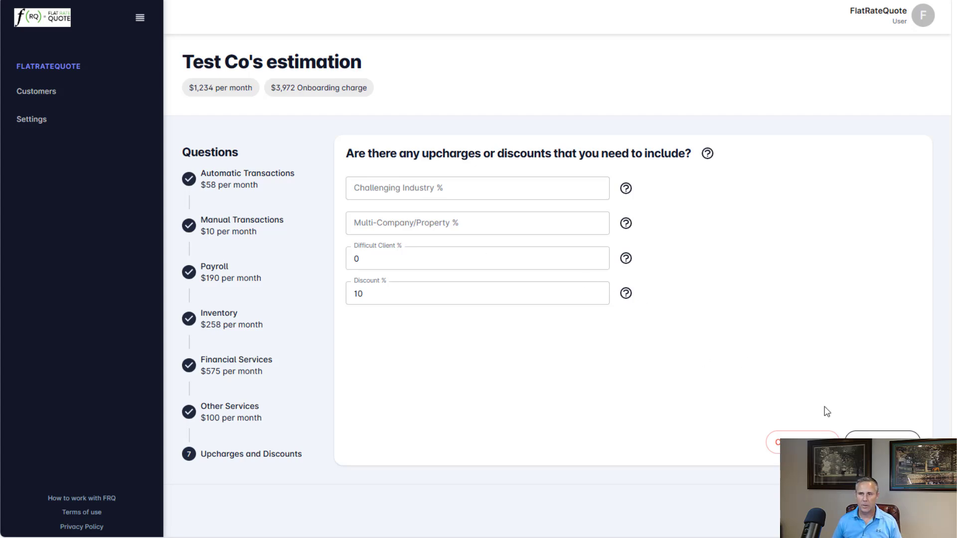
pyautogui.click(882, 443)
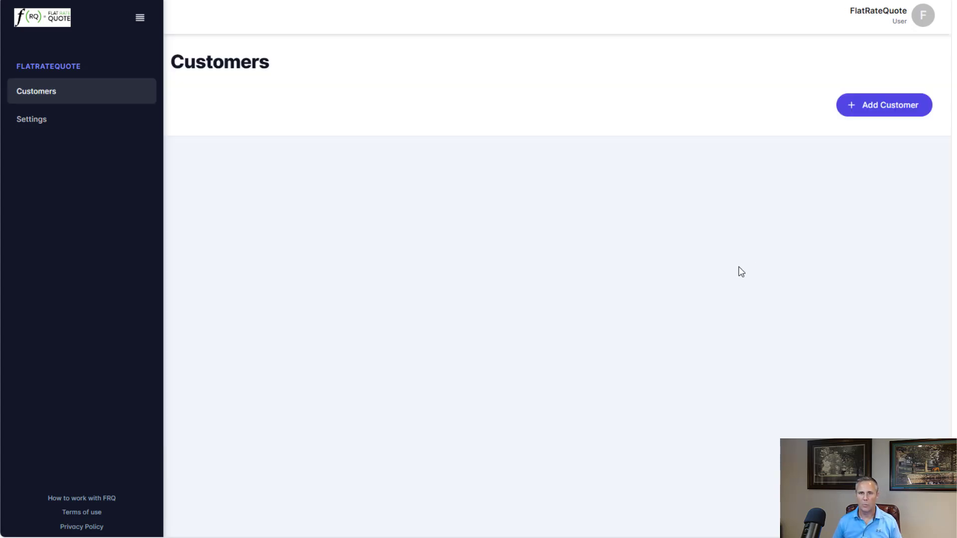